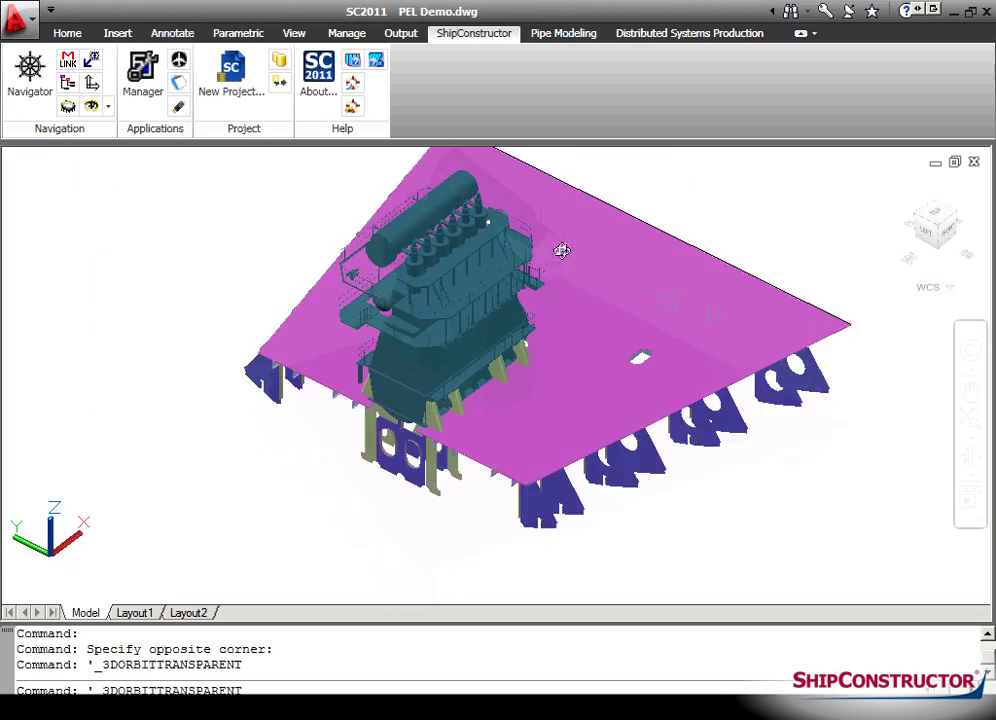
Open the Project Equipment List in ShipConstructor Manager
middle_click_drag(560, 216, 321, 238, "shift")
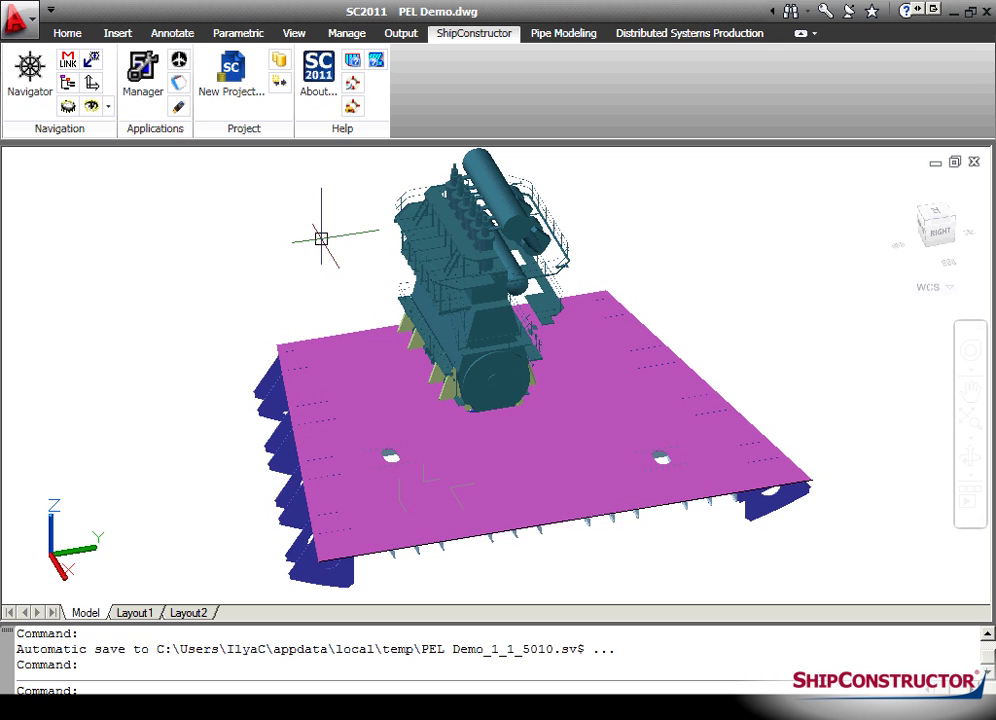
left_click(148, 98)
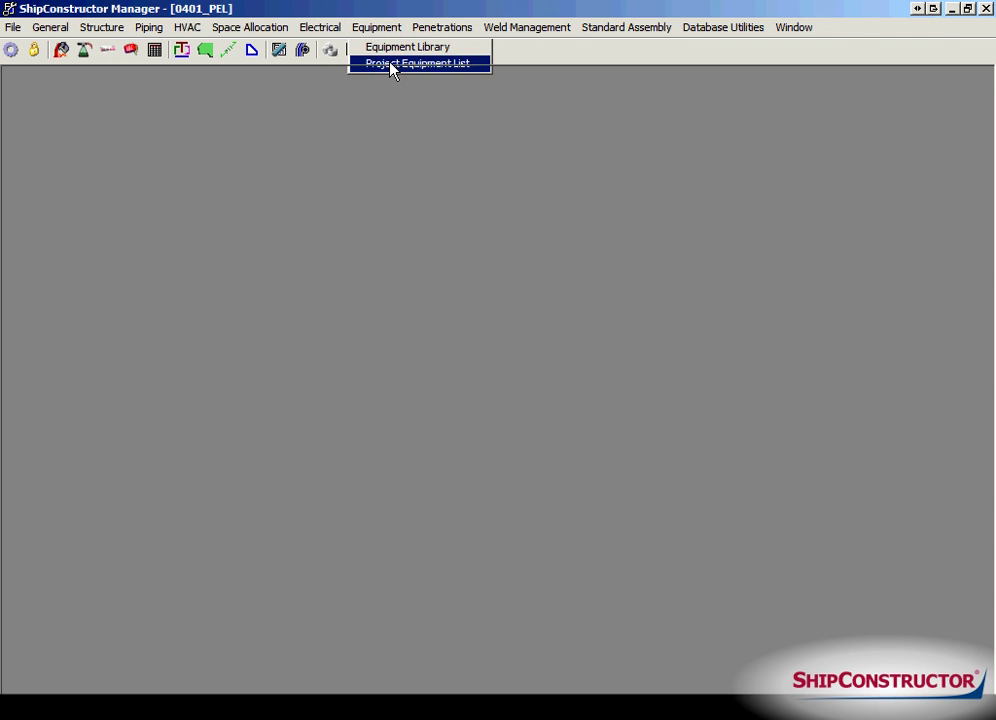
left_click(392, 64)
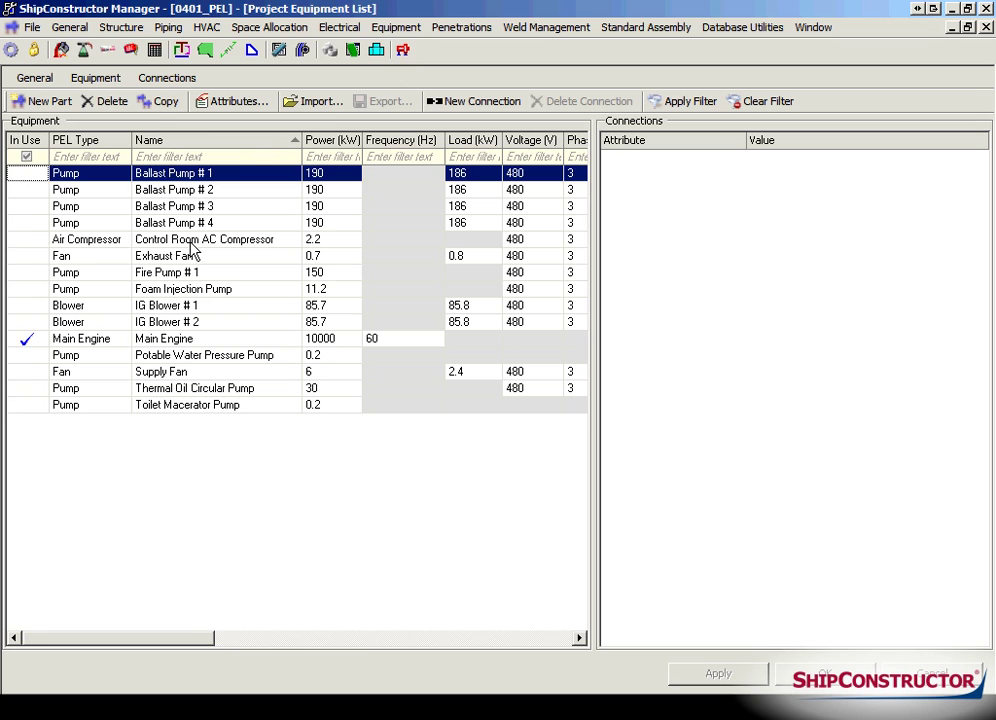
Copy the Fire Pump # 1 entry and name the copy Fuel Pump
left_click(145, 272)
left_click(158, 103)
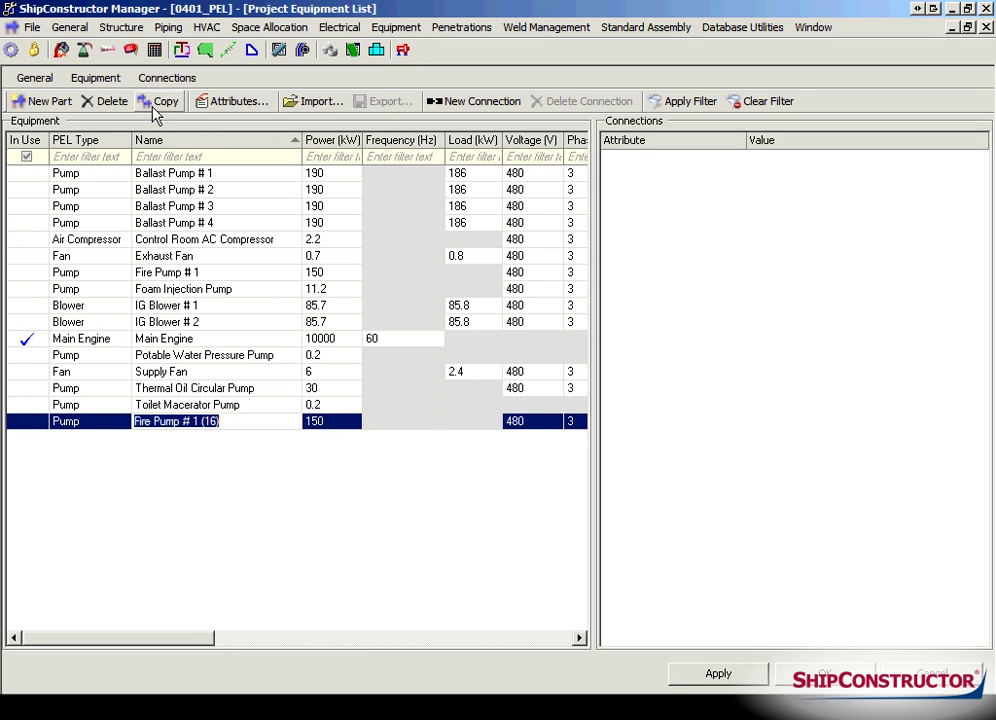
type("Fuel Pump")
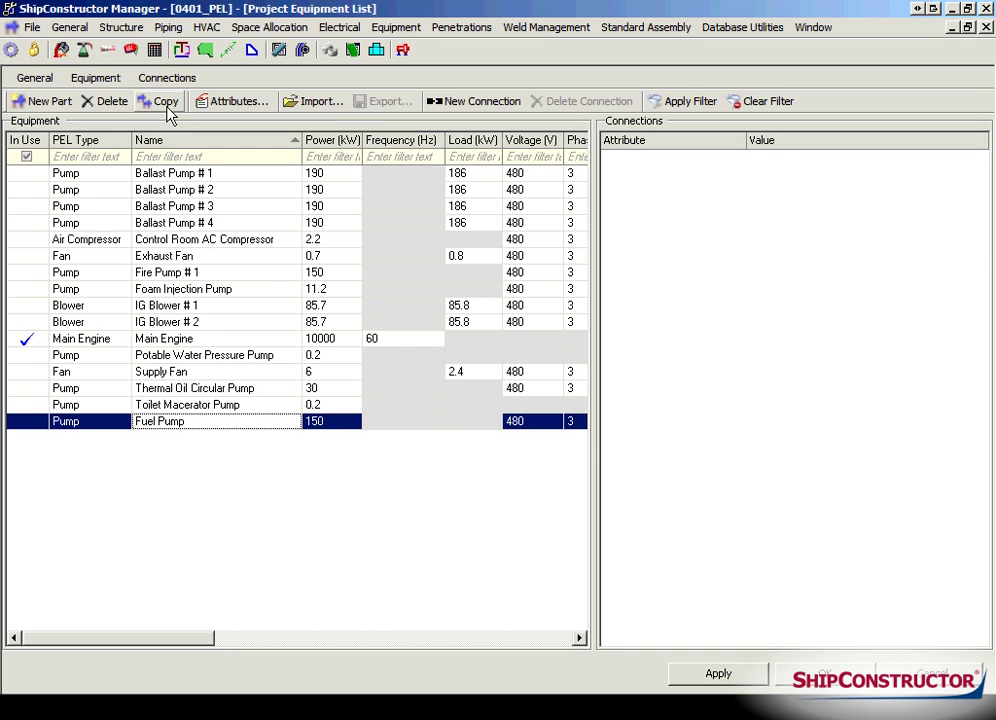
Add the Load (kW) user-defined attribute to the Fuel Pump
left_click(226, 103)
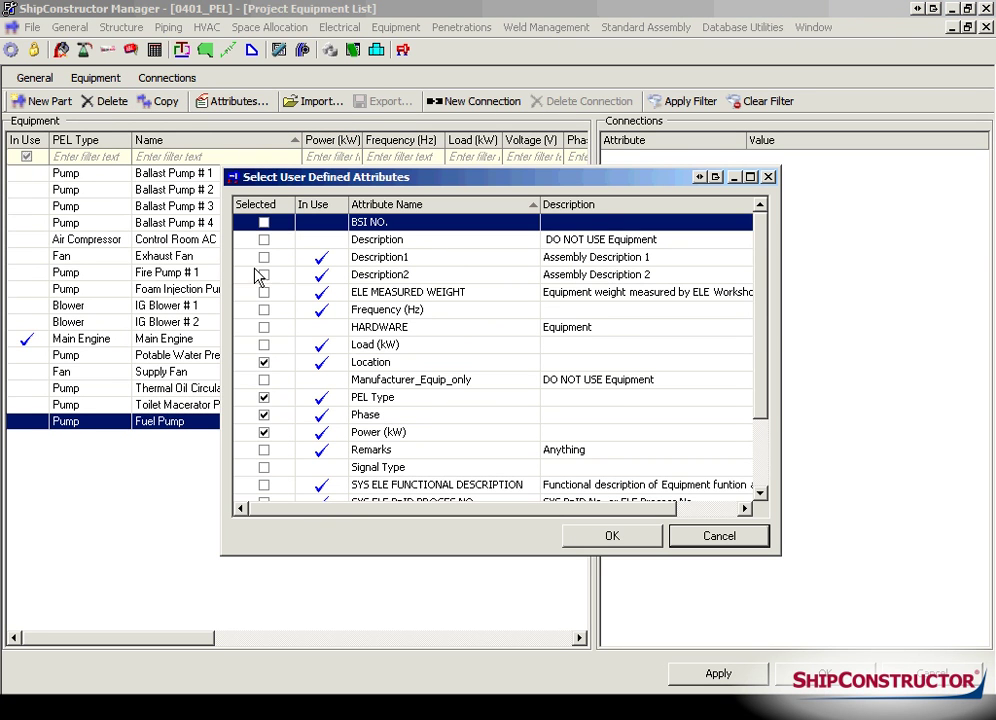
left_click(264, 345)
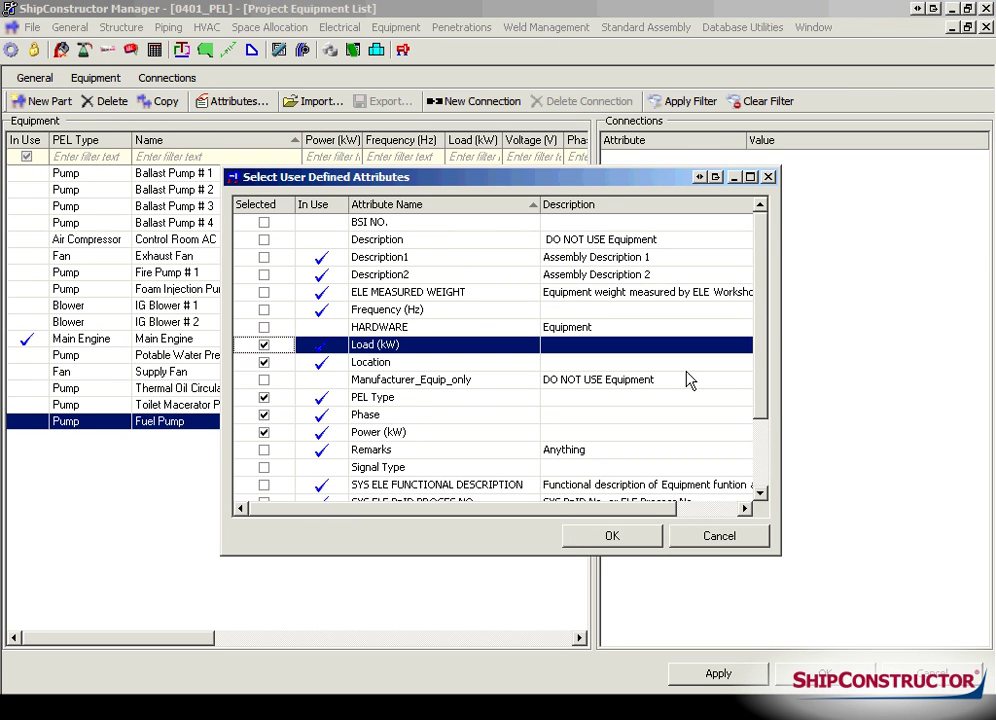
left_click_drag(760, 402, 760, 482)
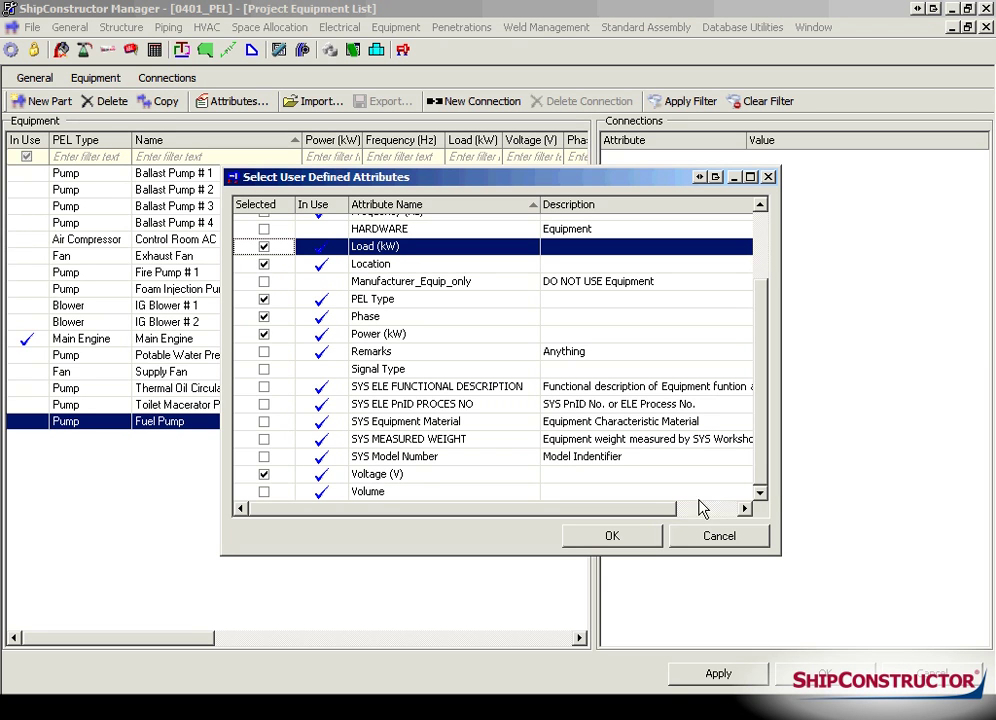
left_click(642, 538)
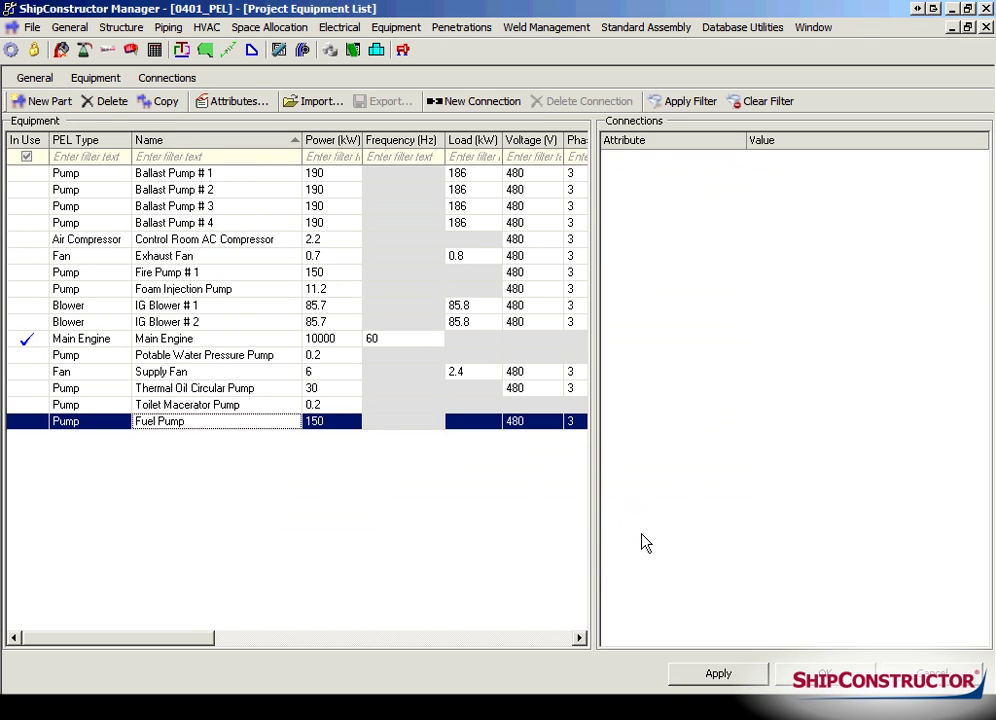
Set the Fuel Pump's power to 0.75 kW and its load to 0.8 kW
left_click(329, 421)
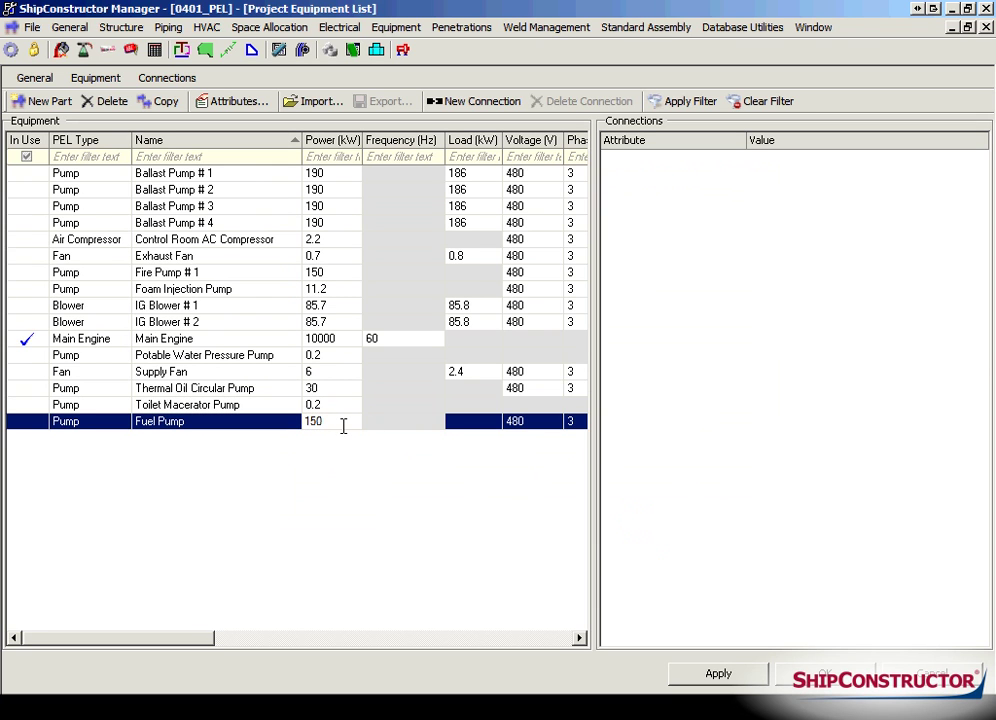
key("BackSpace")
key("BackSpace")
key("BackSpace")
type("0.75")
key("Return")
left_click(463, 424)
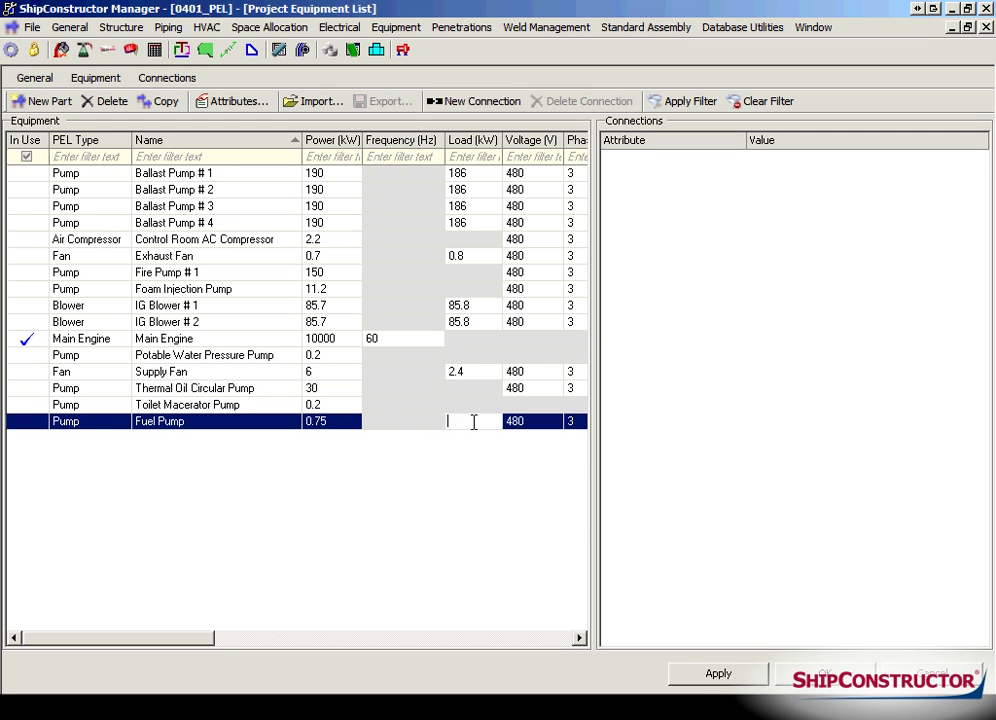
type("0.8")
Set the Fuel Pump's location to engine room and widen the equipment list area
left_click_drag(196, 637, 253, 640)
left_click(404, 423)
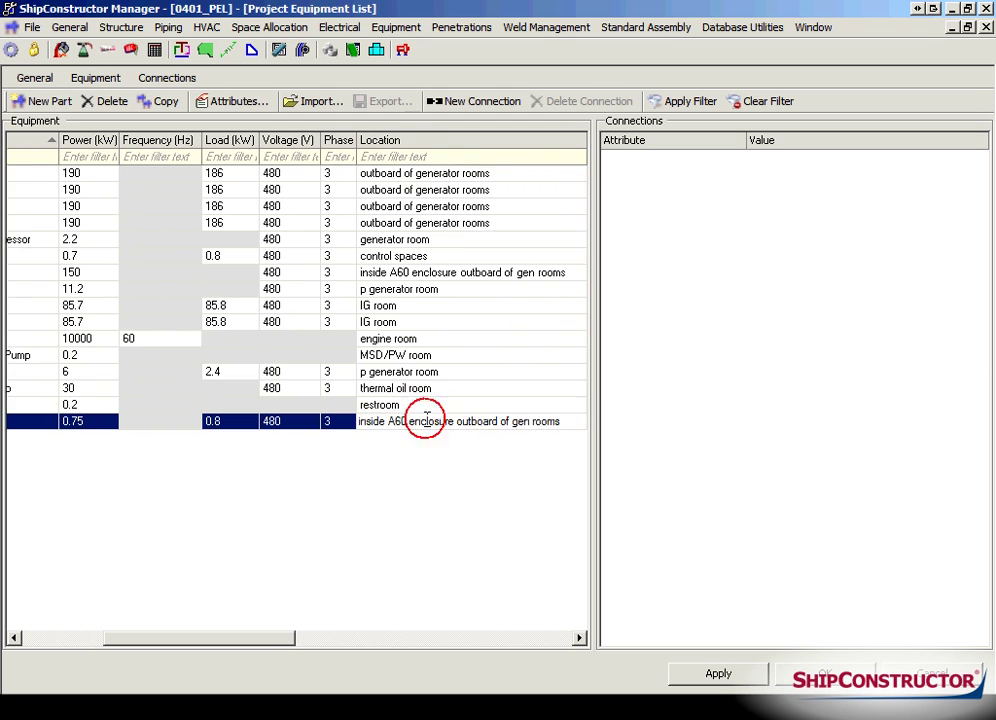
left_click_drag(565, 421, 329, 436)
type("engine room")
left_click_drag(590, 427, 727, 430)
Copy the Fuel Pump entry and set both the copy's PEL type and name to Distribution Panel
left_click_drag(425, 633, 187, 633)
left_click(164, 101)
left_click(85, 443)
type("Distribution Panel")
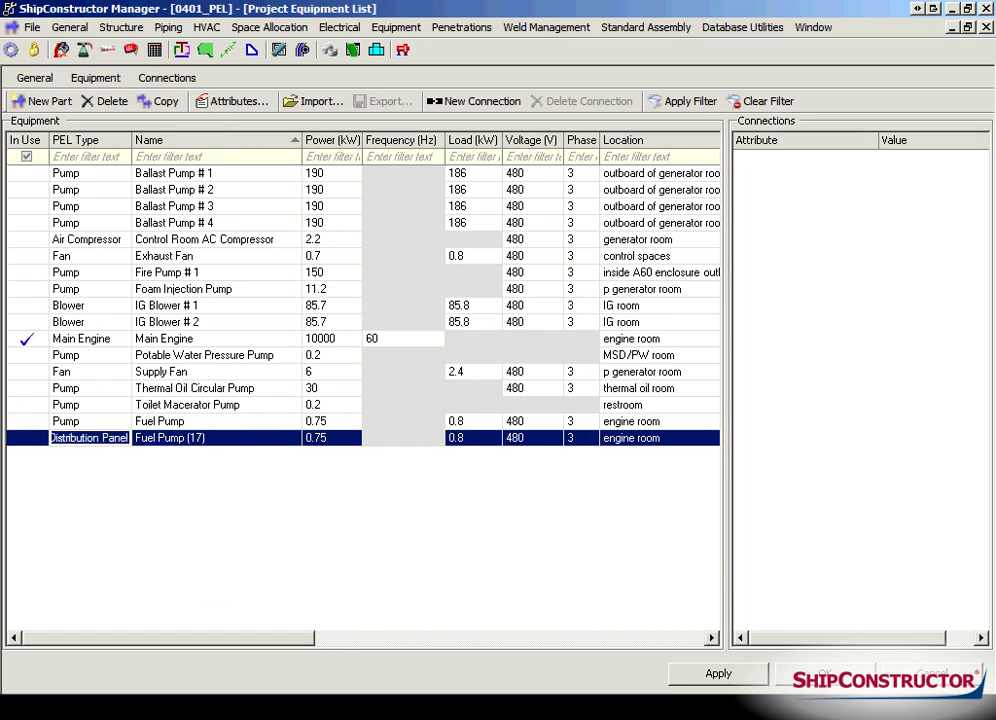
key("Tab")
type("Distribution Panel")
key("Tab")
Remove the Power (kW) user-defined attribute from the Distribution Panel
left_click(229, 103)
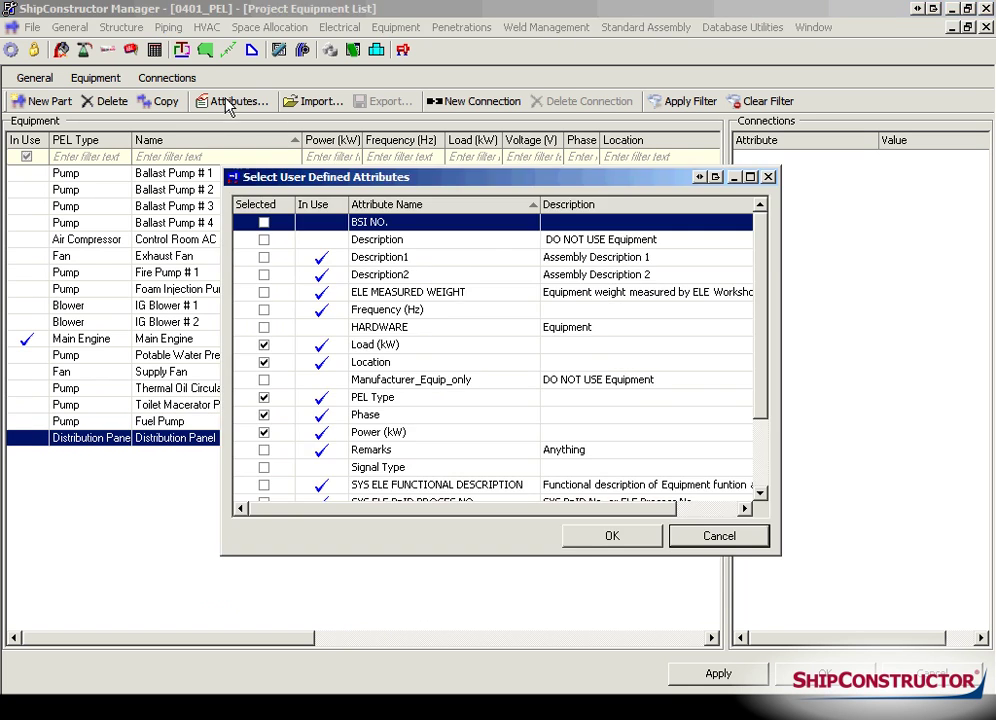
left_click(265, 433)
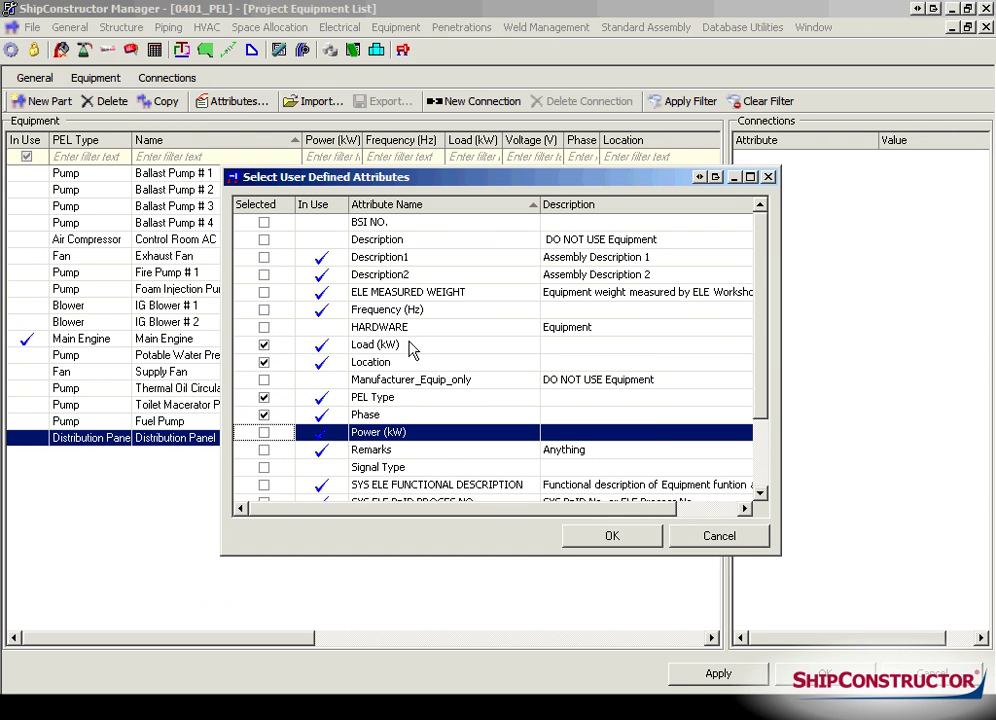
left_click(610, 536)
Set the Distribution Panel's load to 100 kW
left_click(477, 442)
left_click_drag(473, 437, 413, 442)
type("100")
key("Return")
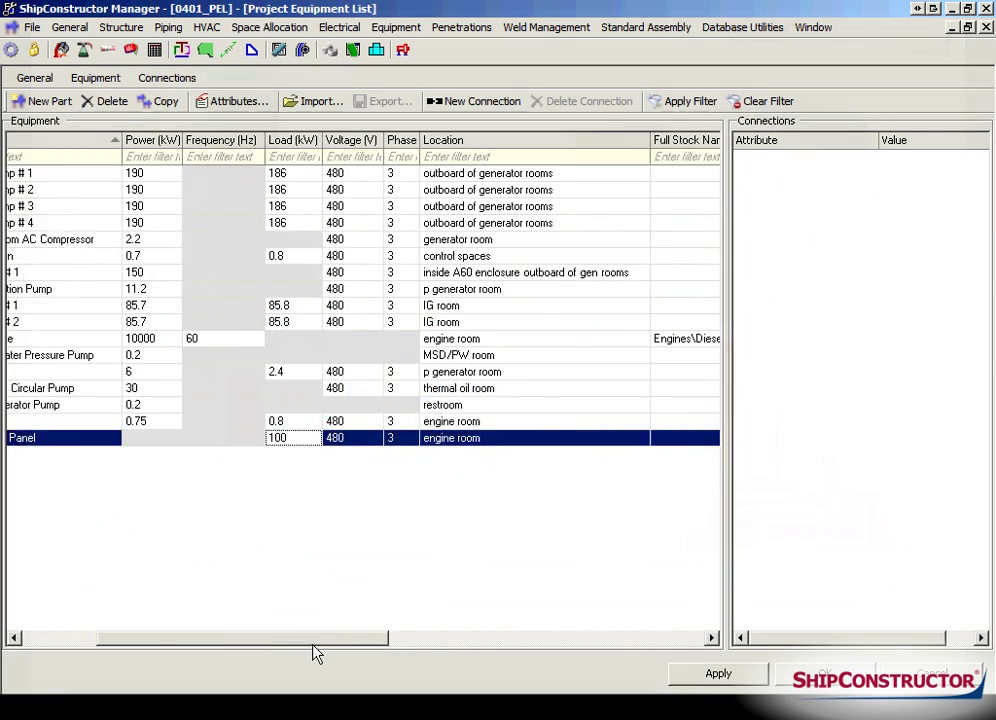
Assign the stock Fuel Pump 0.75 kW to the Fuel Pump entry
left_click_drag(313, 651, 455, 670)
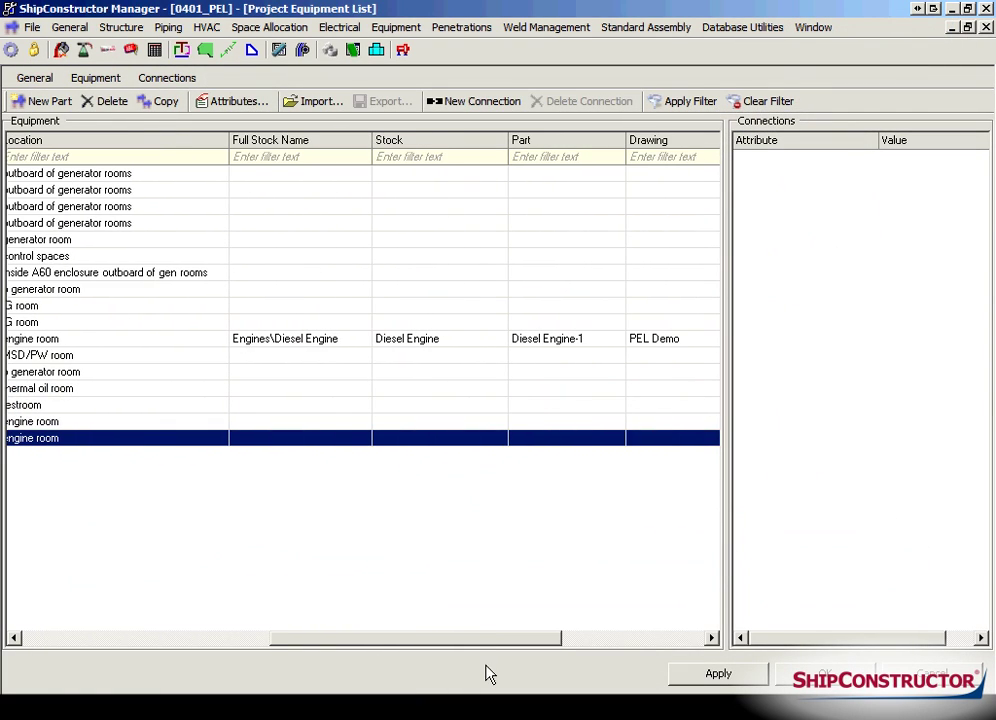
left_click(478, 423)
left_click(500, 423)
left_click(258, 307)
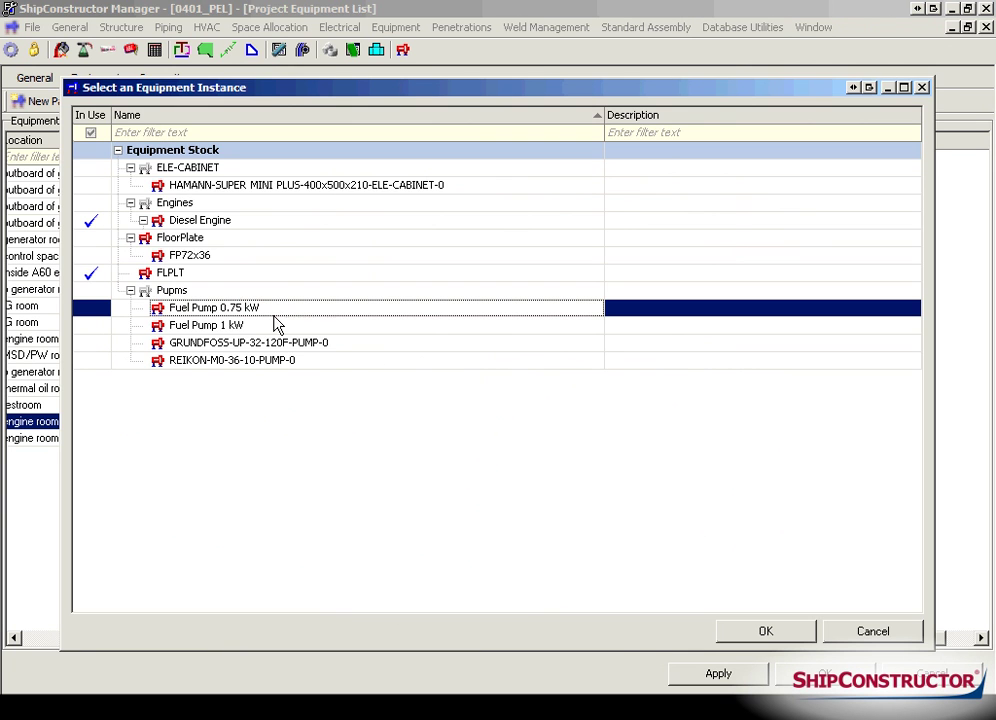
left_click(787, 631)
Assign the stock HAMANN-SUPER MINI PLUS-400x500x210-ELE-CABINET-0 to the Distribution Panel entry
left_click(484, 439)
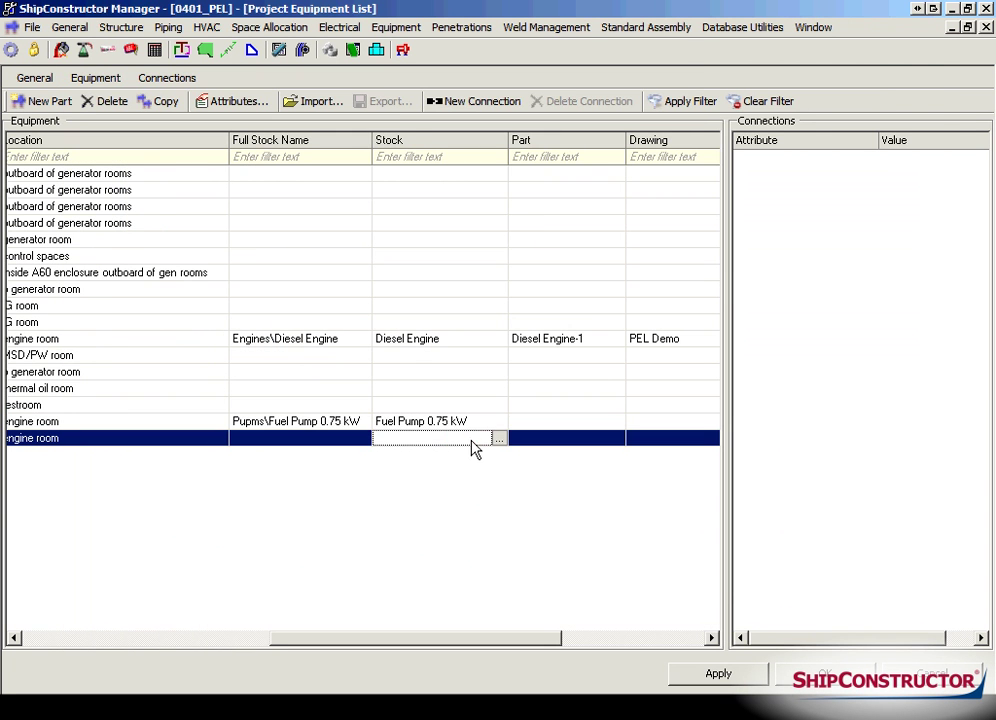
left_click(499, 439)
left_click(306, 188)
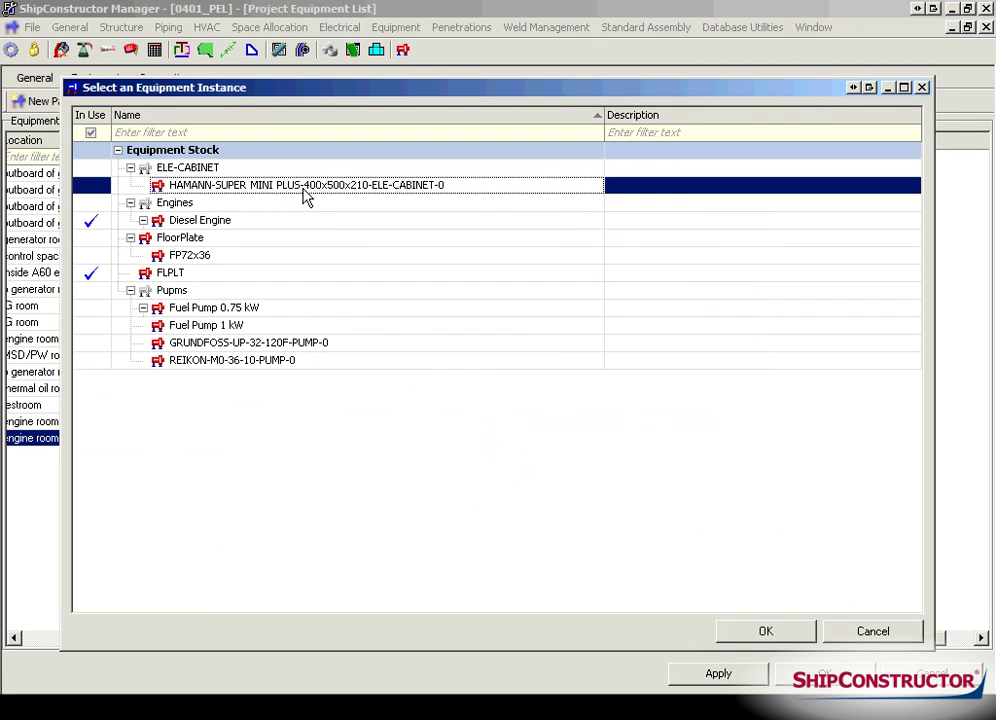
left_click(752, 628)
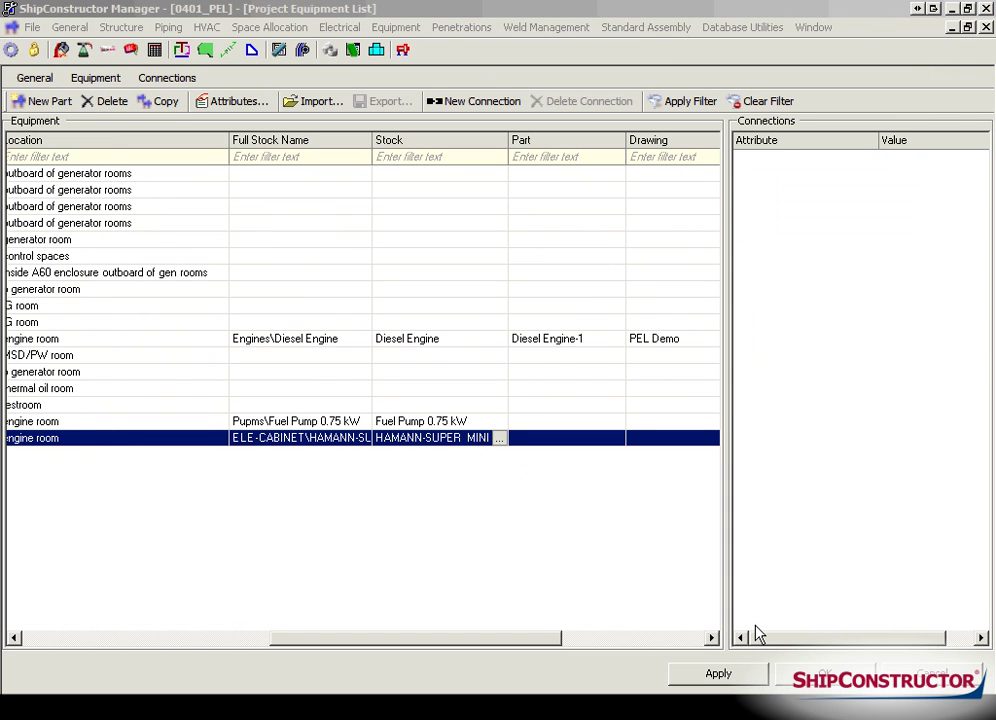
Select the Distribution Panel and Fuel Pump entries, leaving out the Main Engine, and create a new connection
left_click_drag(420, 637, 347, 637)
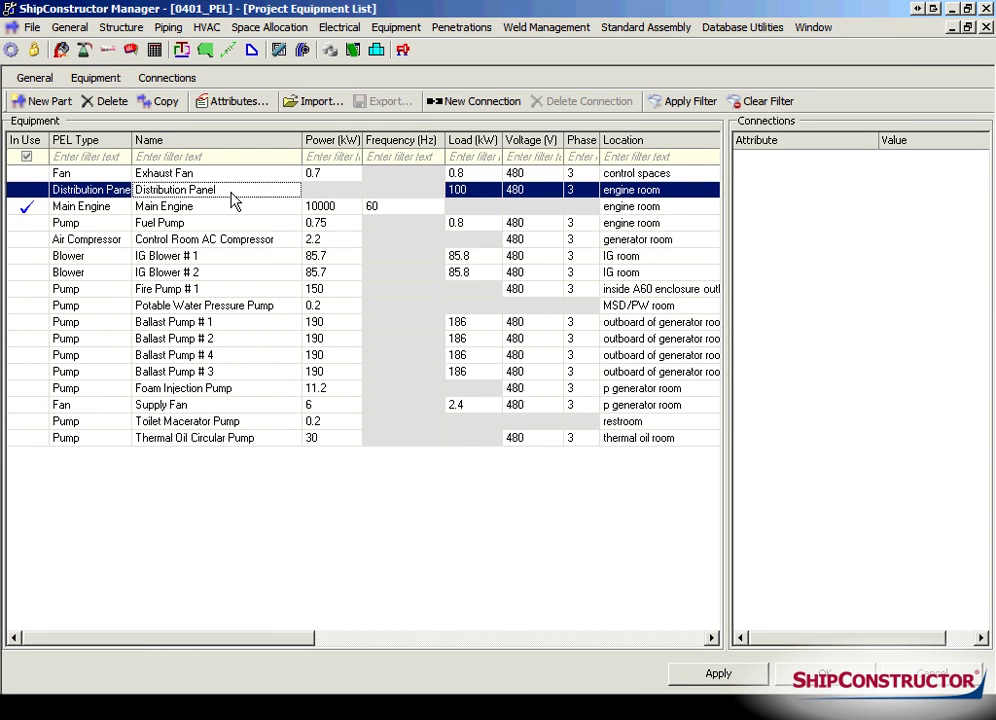
left_click(189, 222, "shift")
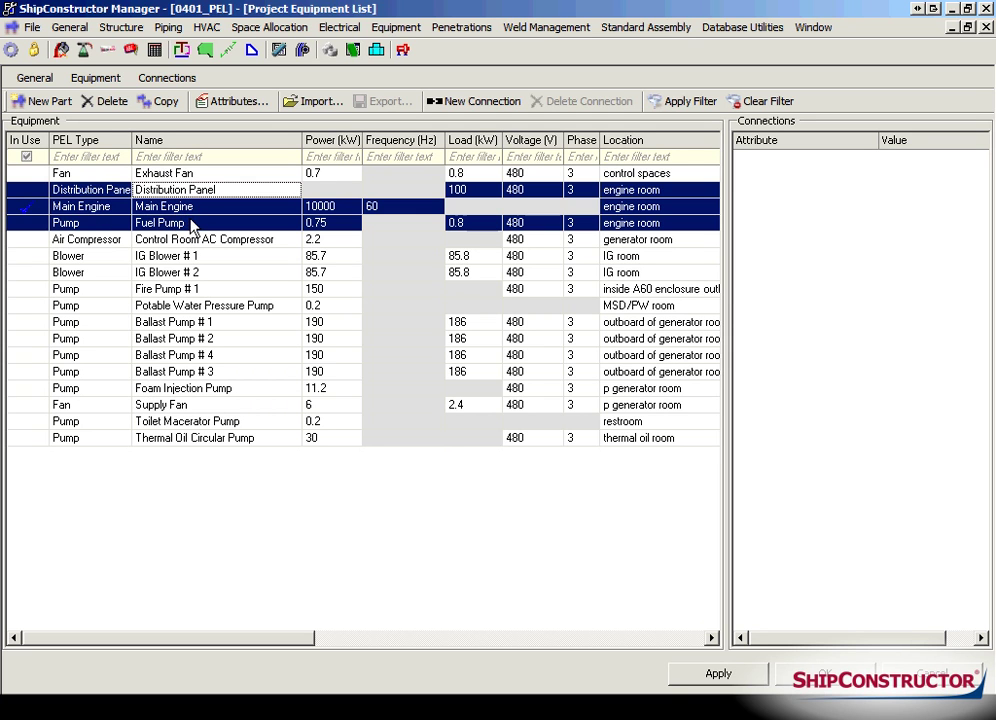
left_click(196, 206, "ctrl")
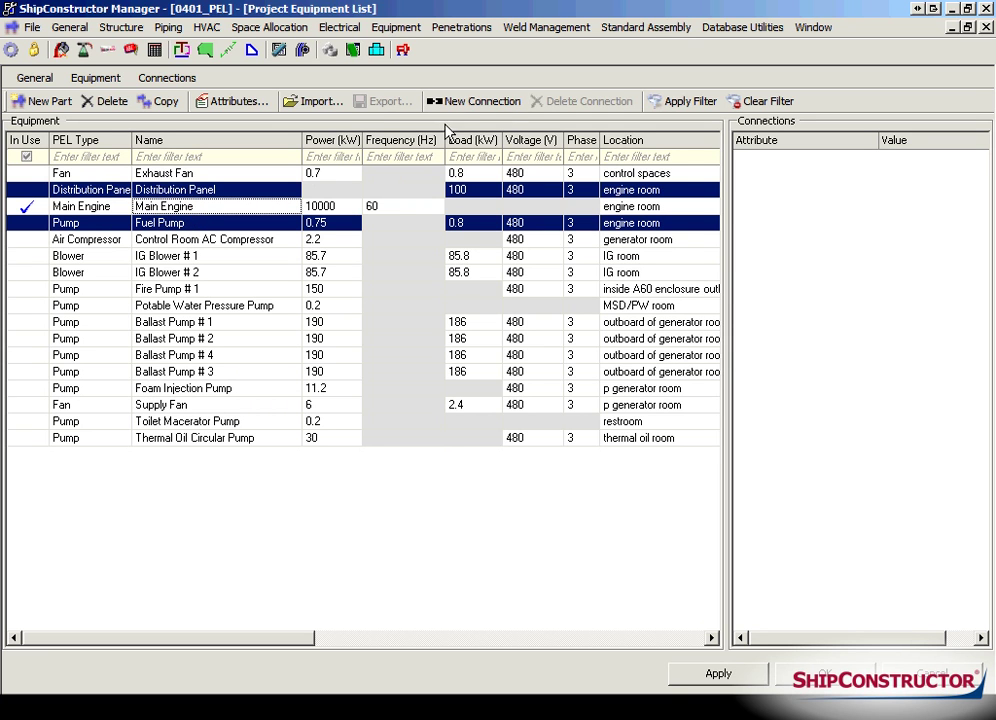
left_click(465, 104)
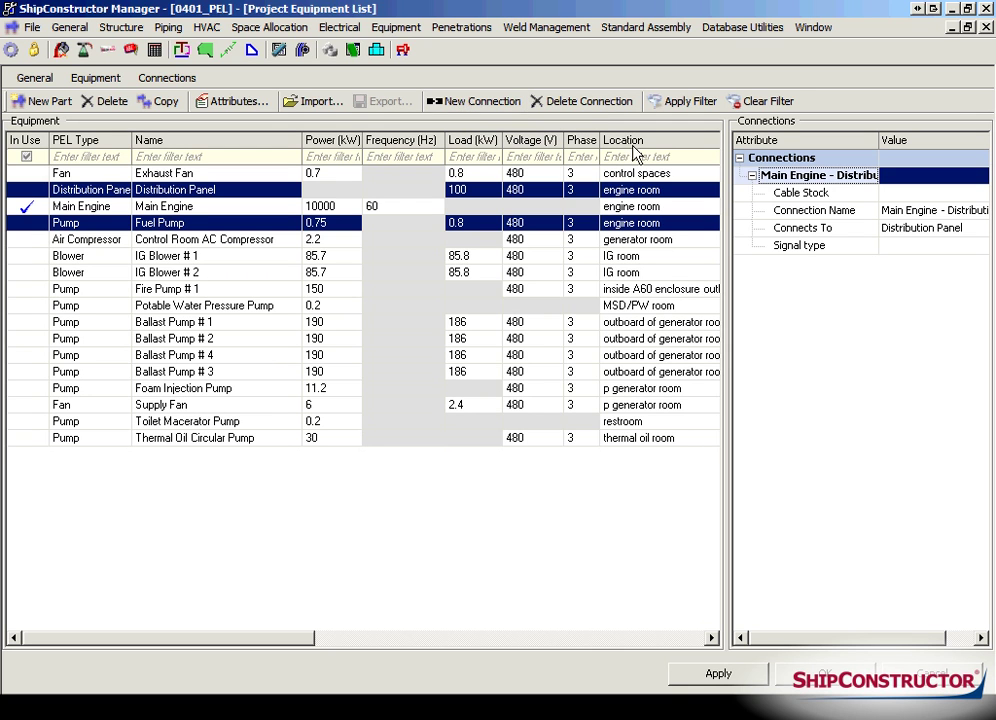
Give the connection the cable stock PWR, 16 AWG x 1, ABYC E-11 and signal type Power Supply and Lighting, and apply the changes
left_click(896, 193)
left_click(978, 193)
left_click(905, 213)
left_click(905, 245)
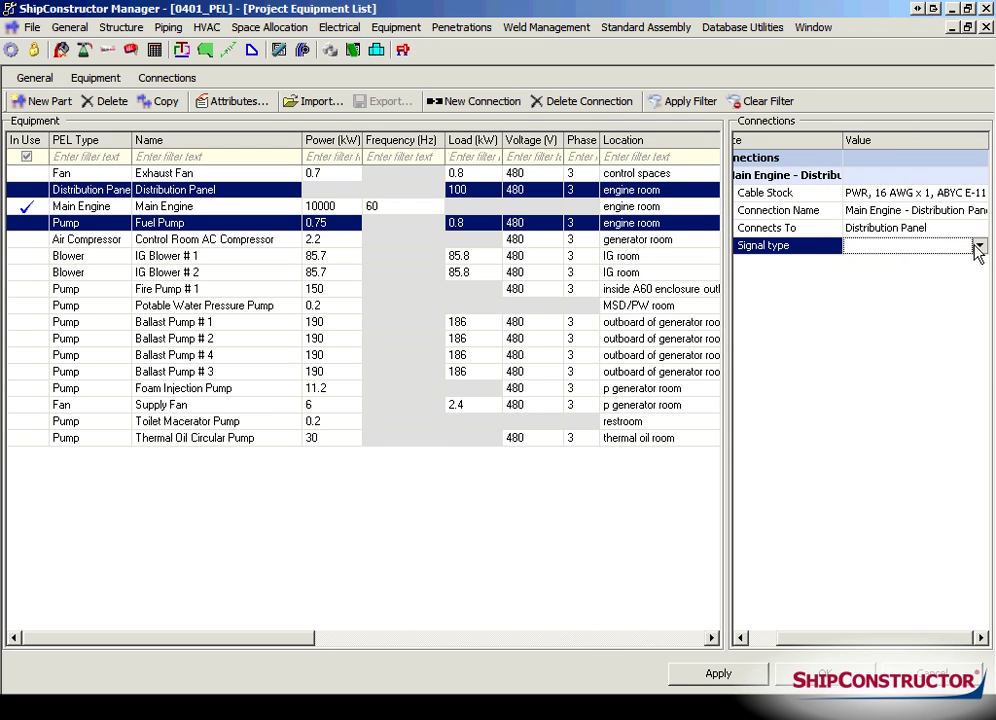
left_click(979, 245)
left_click(932, 302)
left_click(720, 668)
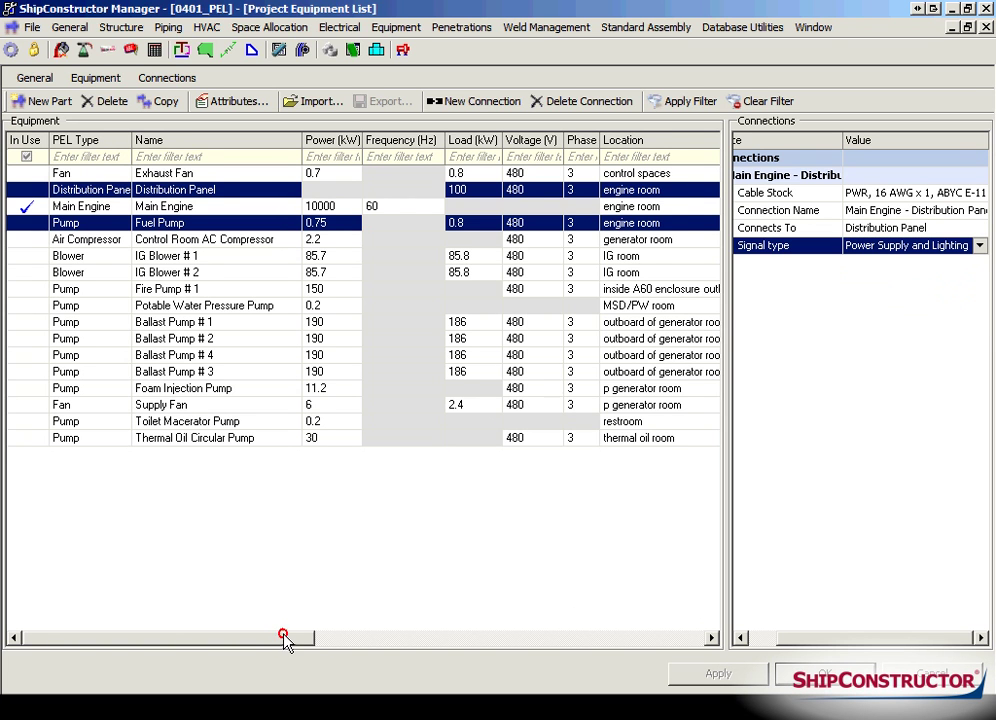
left_click_drag(284, 640, 642, 655)
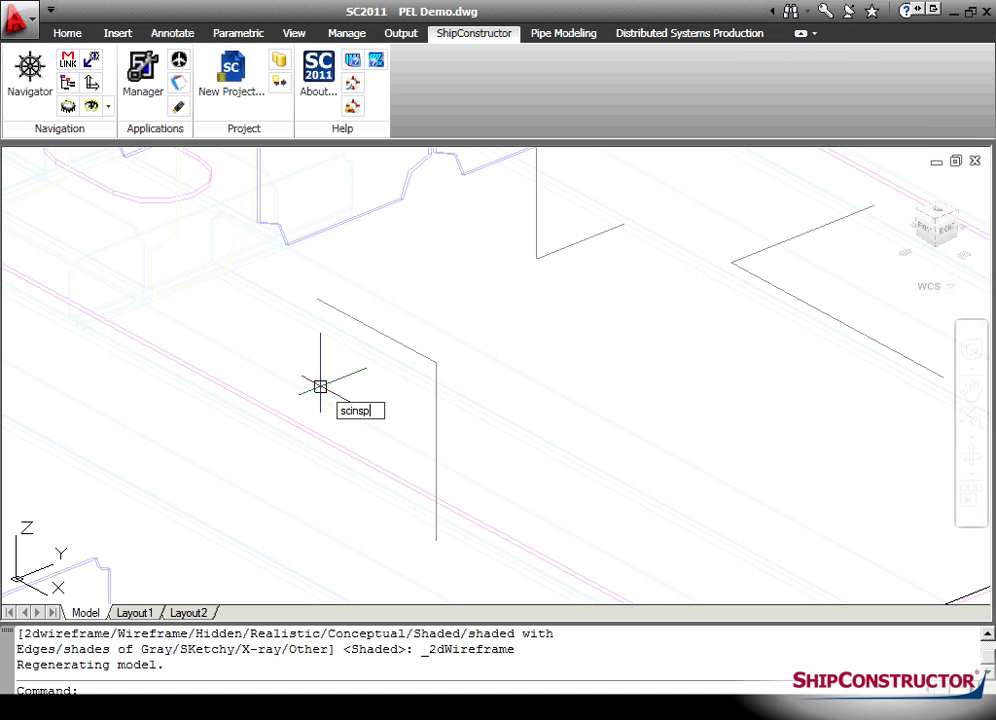
In the PEL Demo drawing, insert the project's Fuel Pump with SCINSPELEQUIPMENT, aligning its end axis and rotation to the nearest pair of guide lines
type("lequipment")
key("Return")
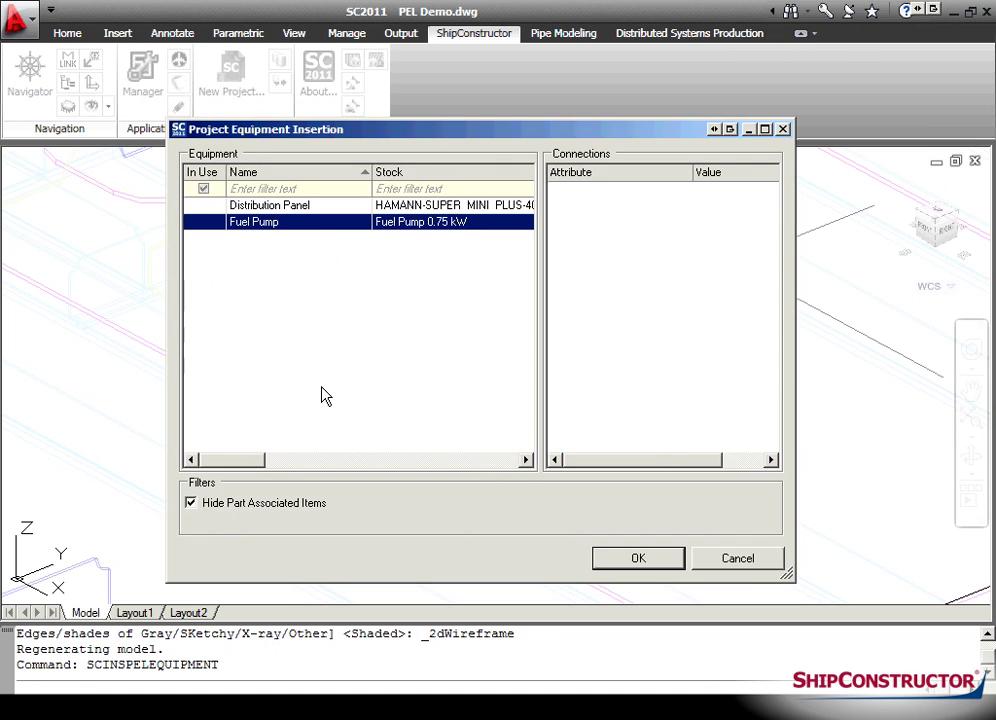
left_click(660, 562)
left_click(553, 399)
left_click(840, 246)
left_click(874, 529)
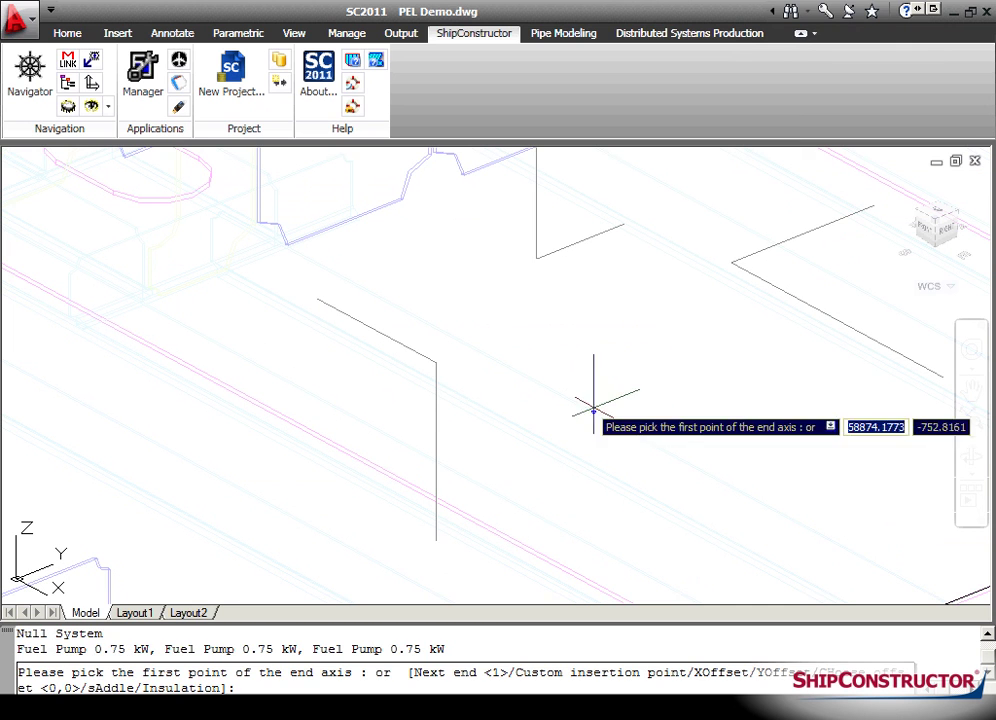
left_click(436, 365)
left_click(436, 540)
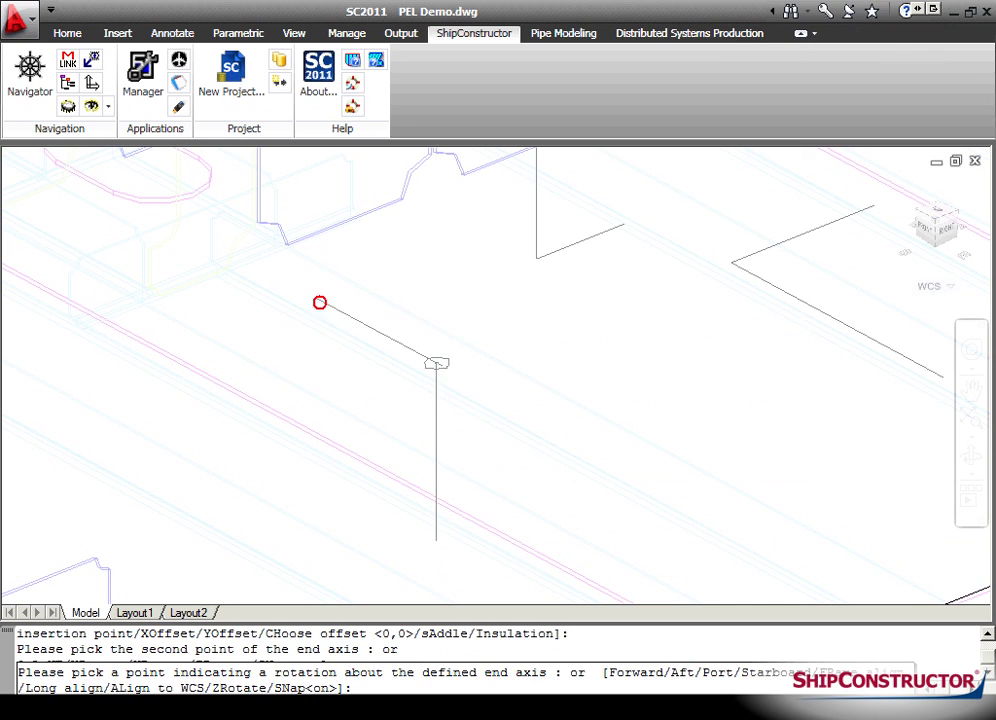
left_click(319, 303)
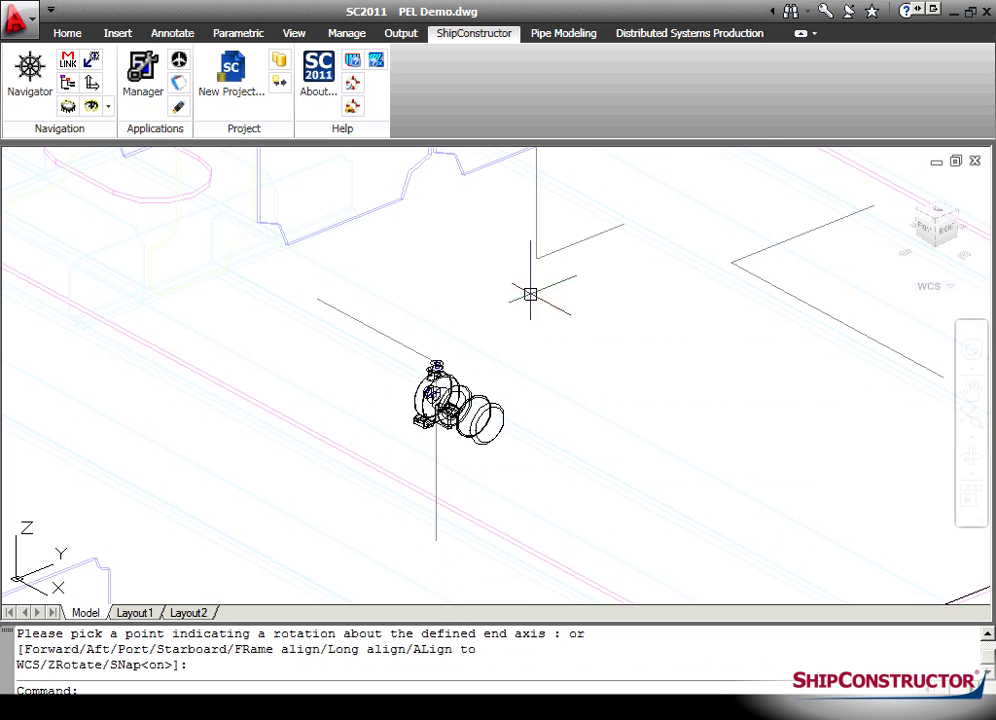
Insert the HAMANN-SUPER MINI PLUS electrical cabinet with SCINSEQUIPMENT at the guide lines behind the pump, aligning its end axis to the slanted line
middle_click_drag(551, 289, 516, 402)
type("scinsequipment")
key("Return")
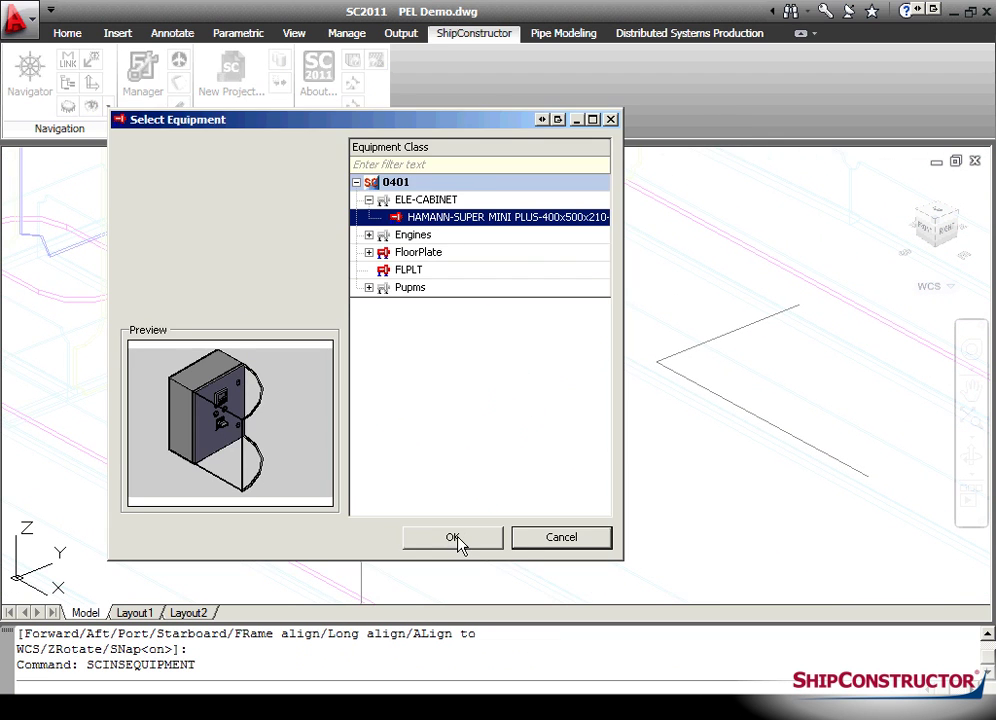
left_click(453, 538)
left_click(840, 245)
left_click(877, 530)
left_click(462, 357)
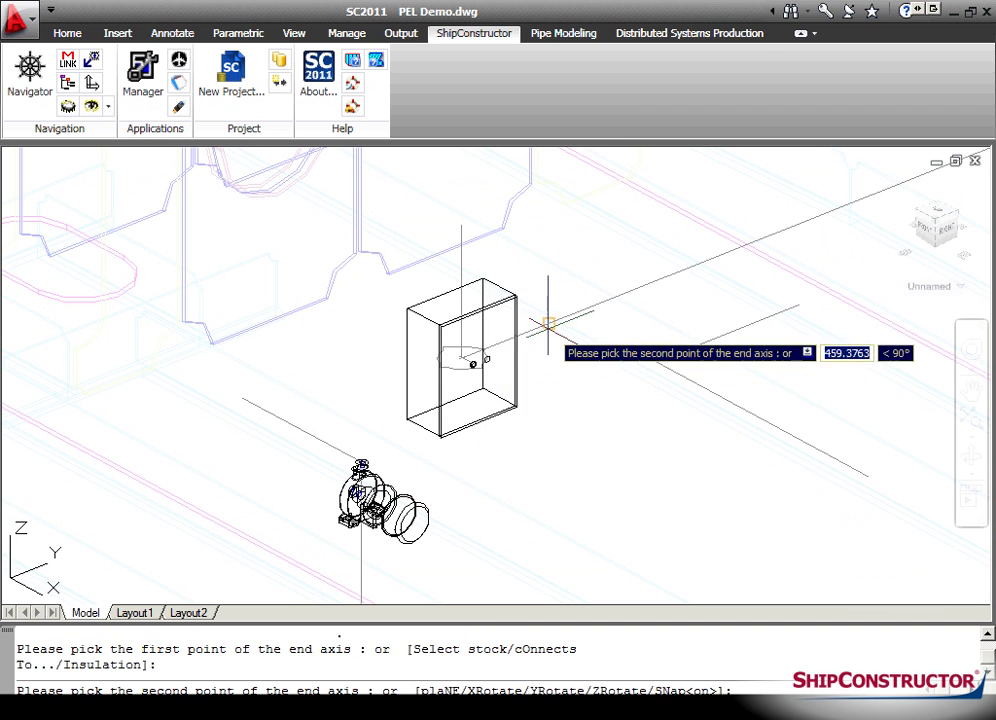
left_click(545, 327)
left_click(533, 382)
Display the properties of the placed fuel pump and examine its Project Equipment List attributes
type("properties")
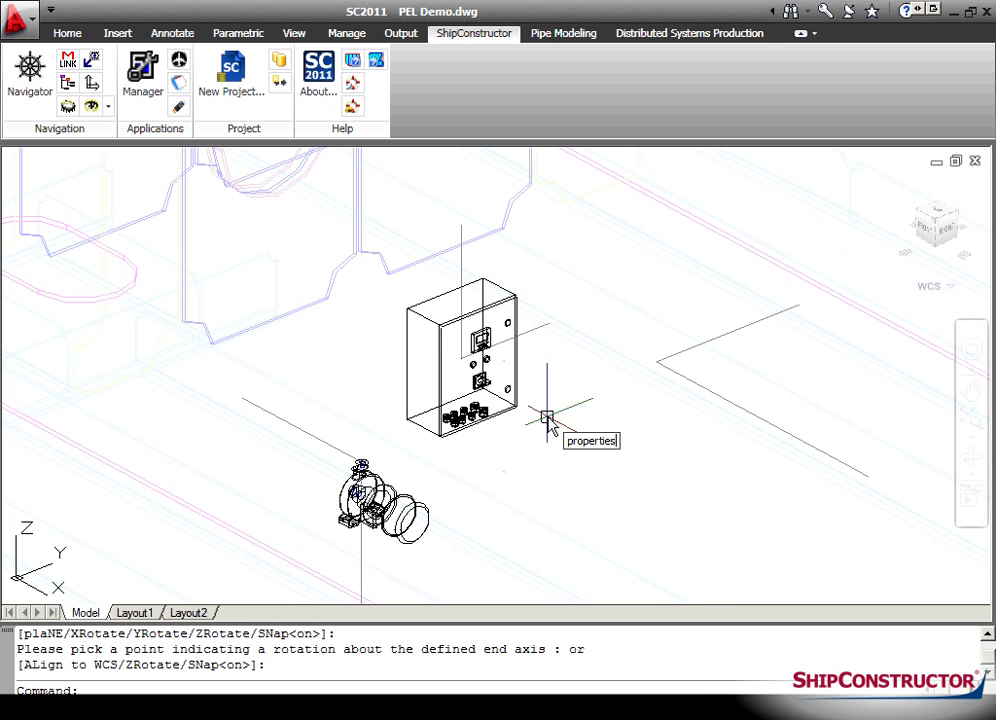
key("Return")
left_click(228, 490)
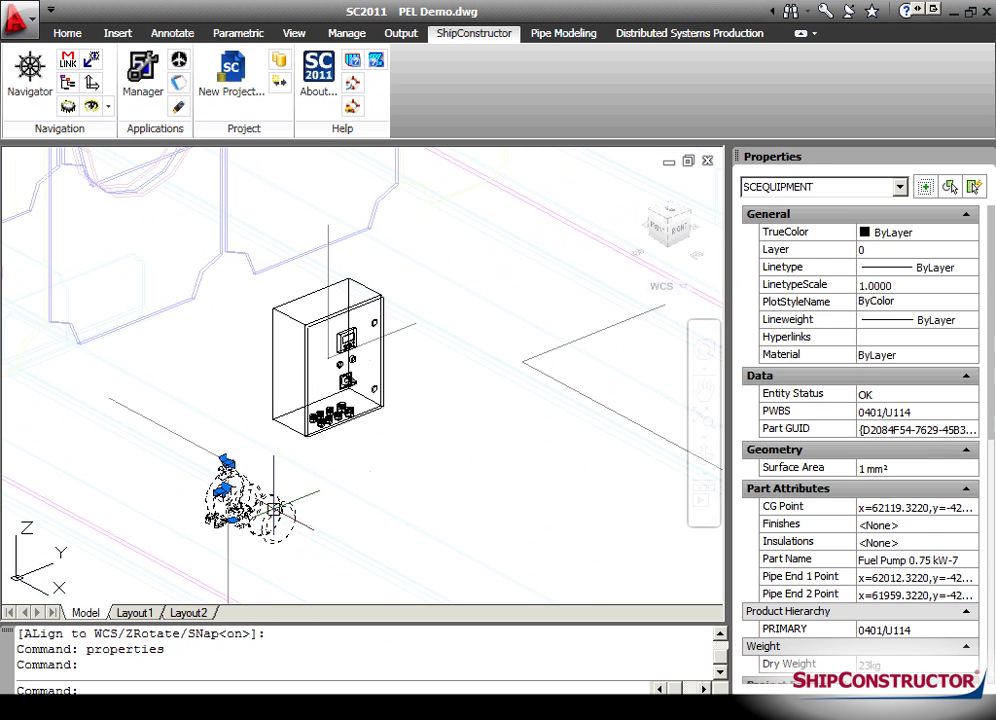
scroll(946, 466, "down", 5)
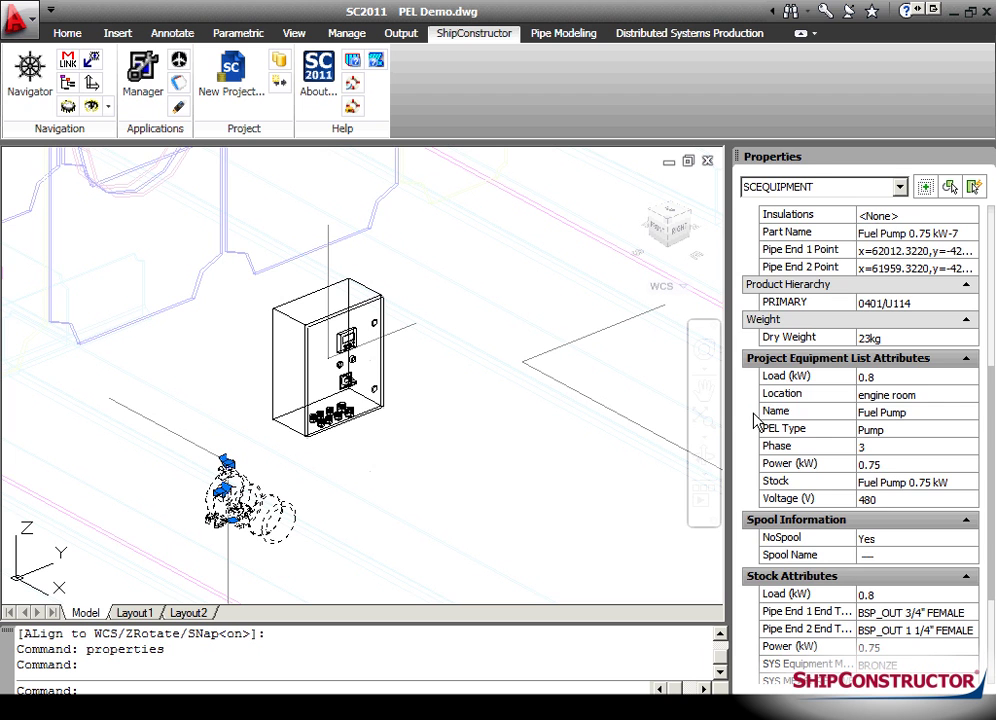
key("Escape")
Examine the electrical cabinet's Project Equipment List attributes and check the name it is associated with
left_click(350, 360)
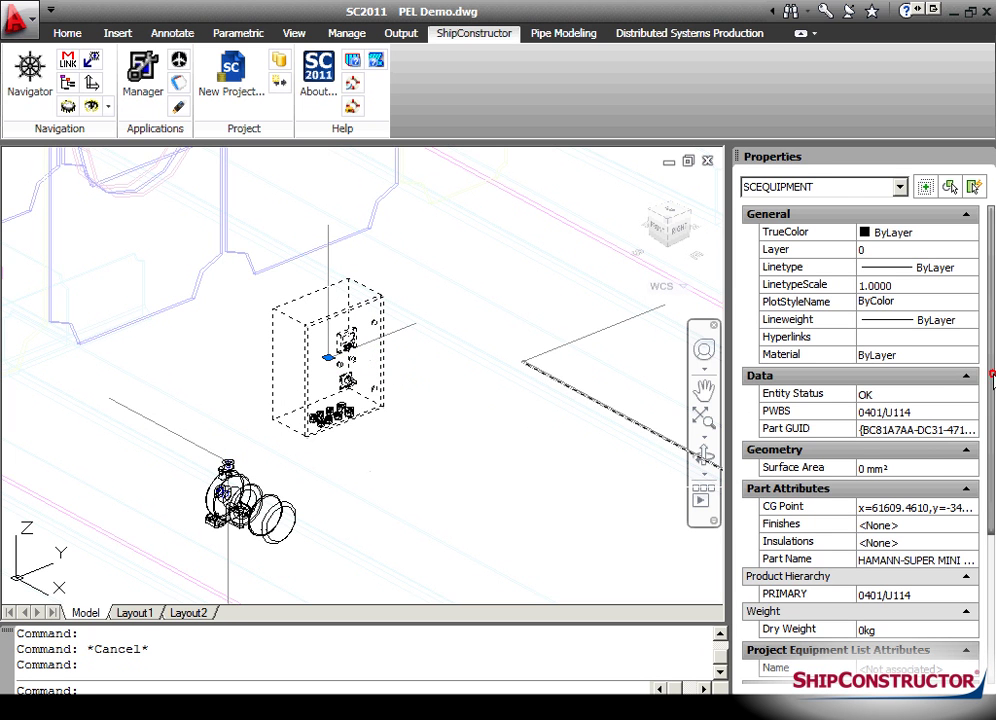
scroll(742, 440, "down", 3)
scroll(860, 450, "down", 3)
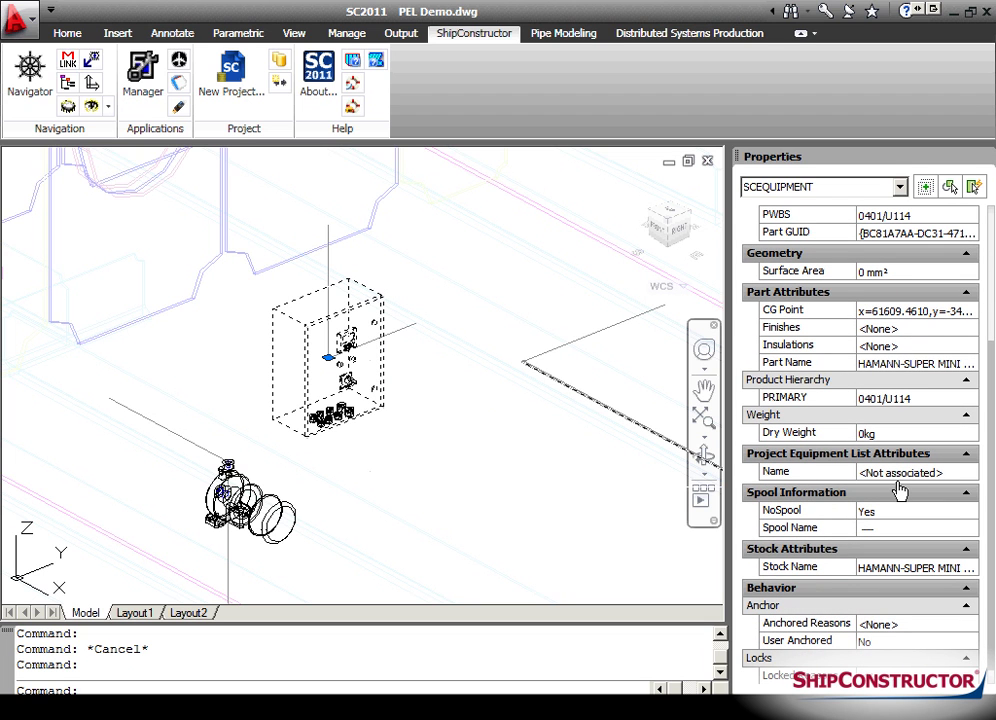
scroll(900, 490, "up", 1)
left_click(886, 497)
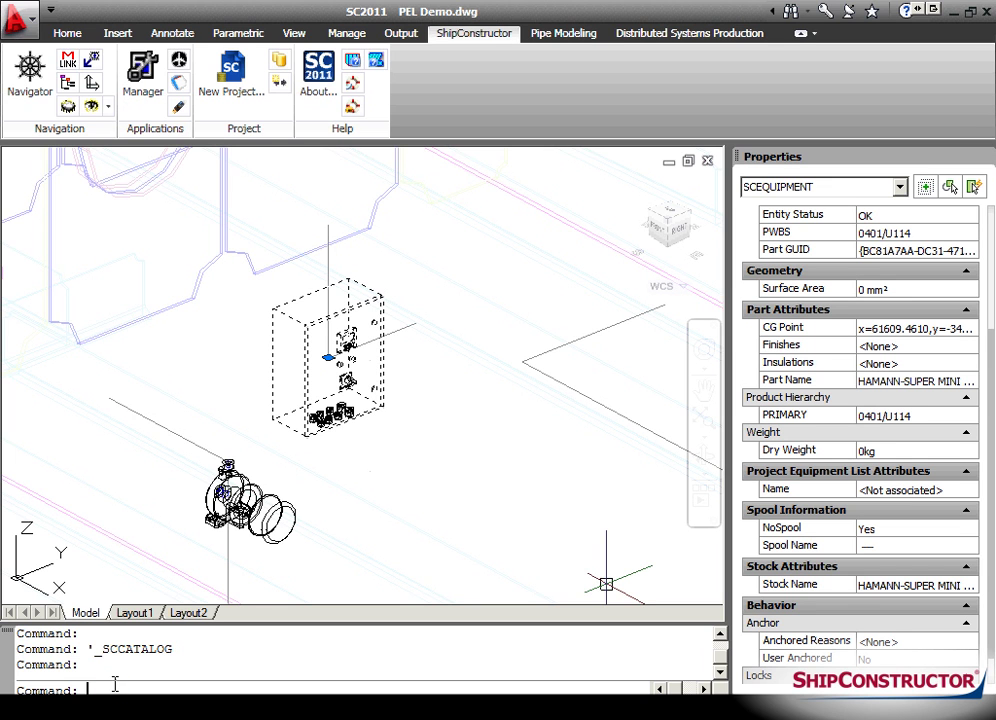
Save the drawing with QSAVE and open the Project Equipment List in ShipConstructor Manager at the stock, part and drawing columns
type("qsave")
key("Return")
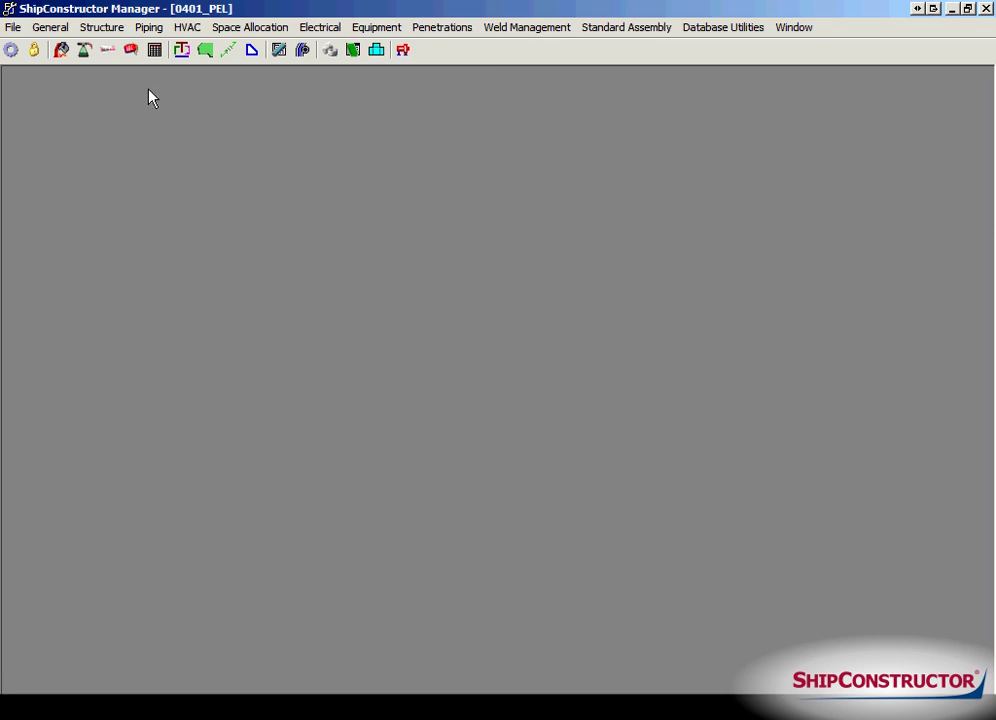
left_click(376, 27)
left_click(400, 62)
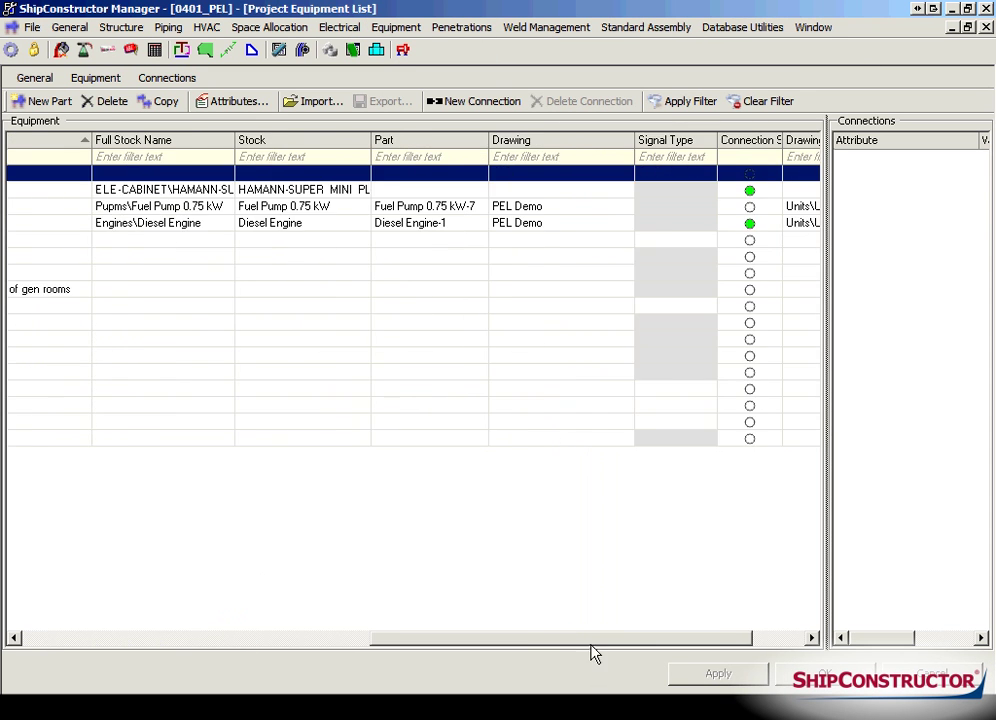
left_click_drag(591, 645, 484, 645)
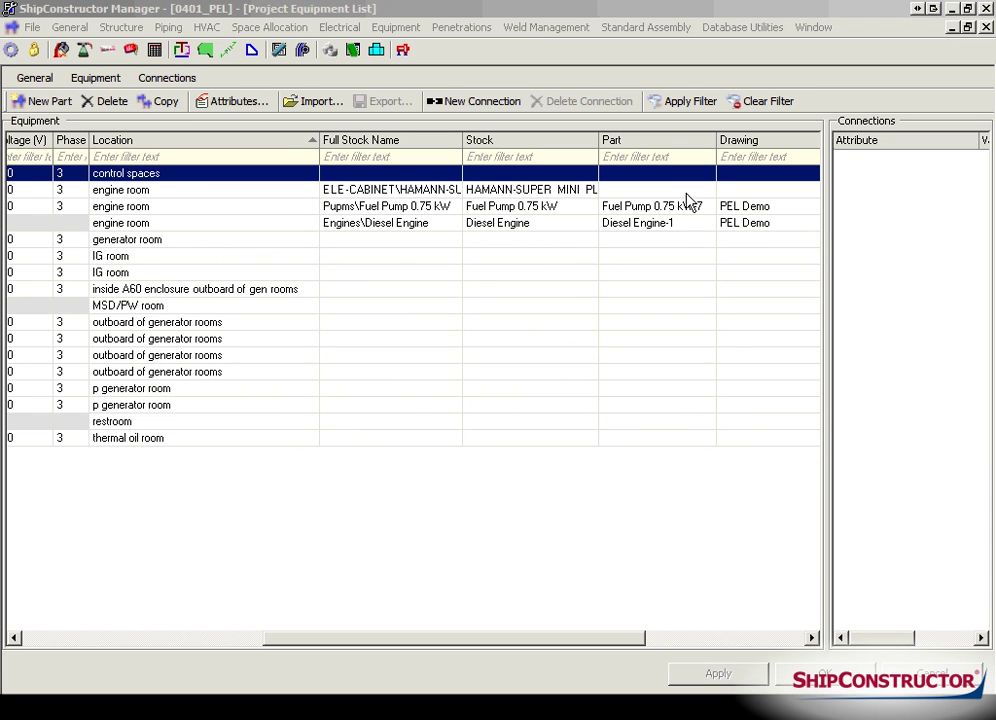
Set the Fuel Pump entry's power to 1 kW and its load to 1.2 kW
left_click_drag(507, 638, 250, 636)
key("Down")
key("Down")
left_click(325, 207)
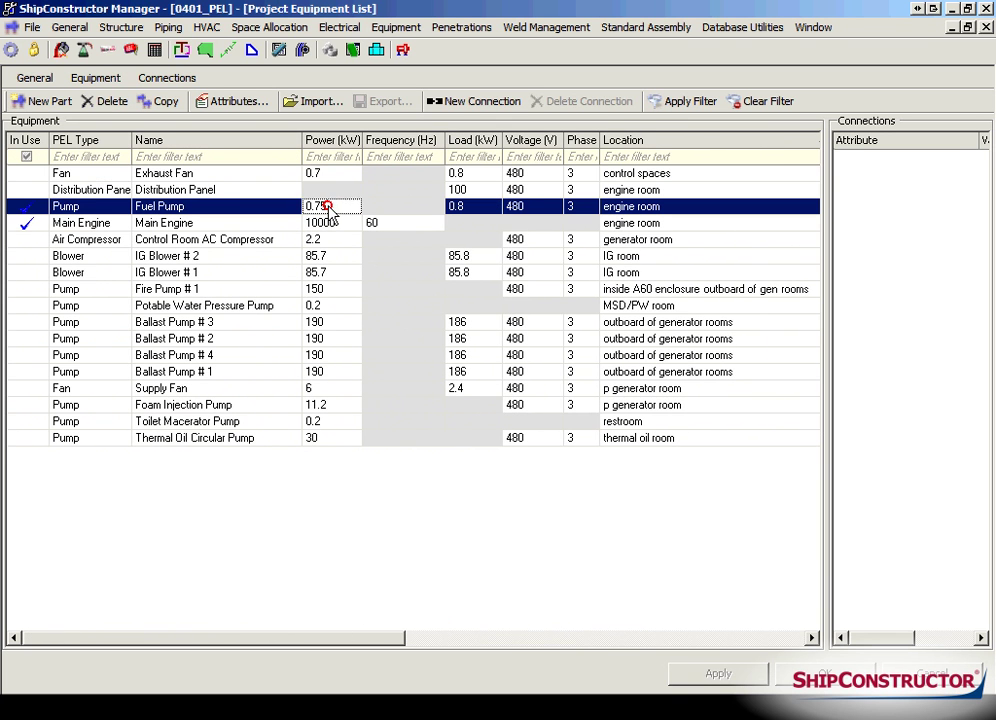
left_click_drag(337, 206, 278, 204)
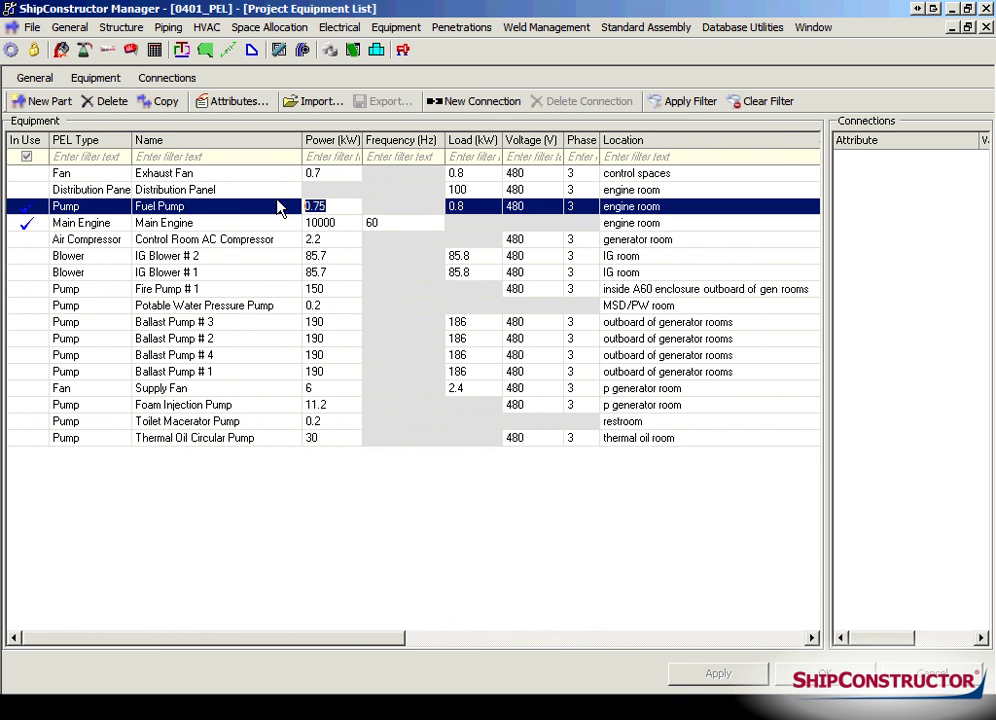
left_click(475, 217)
type("1")
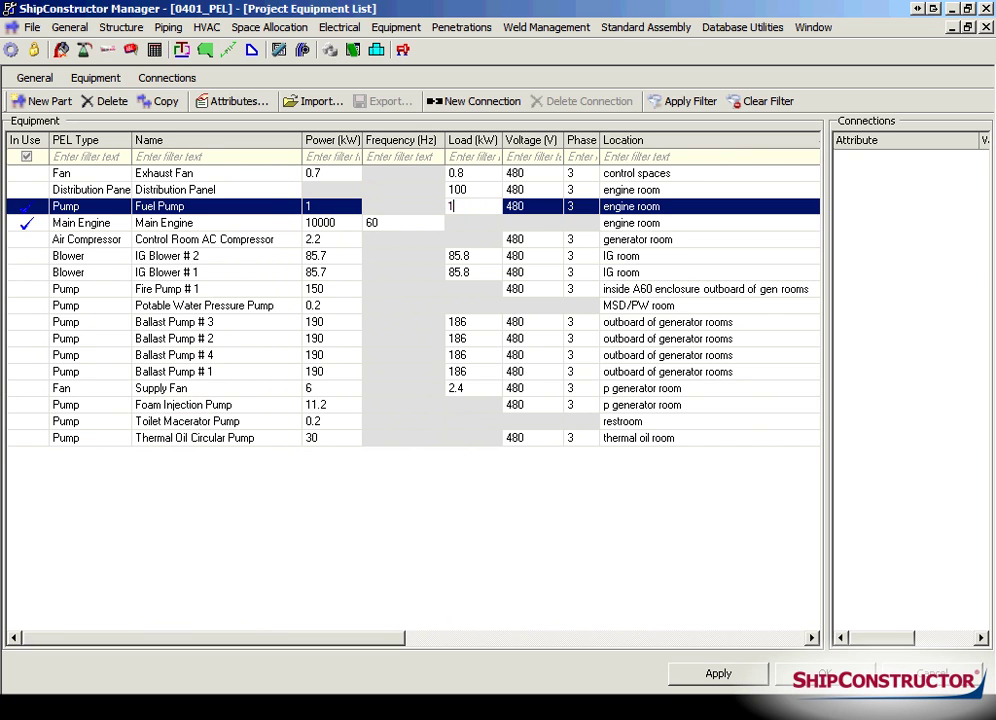
type(".2")
left_click(534, 207)
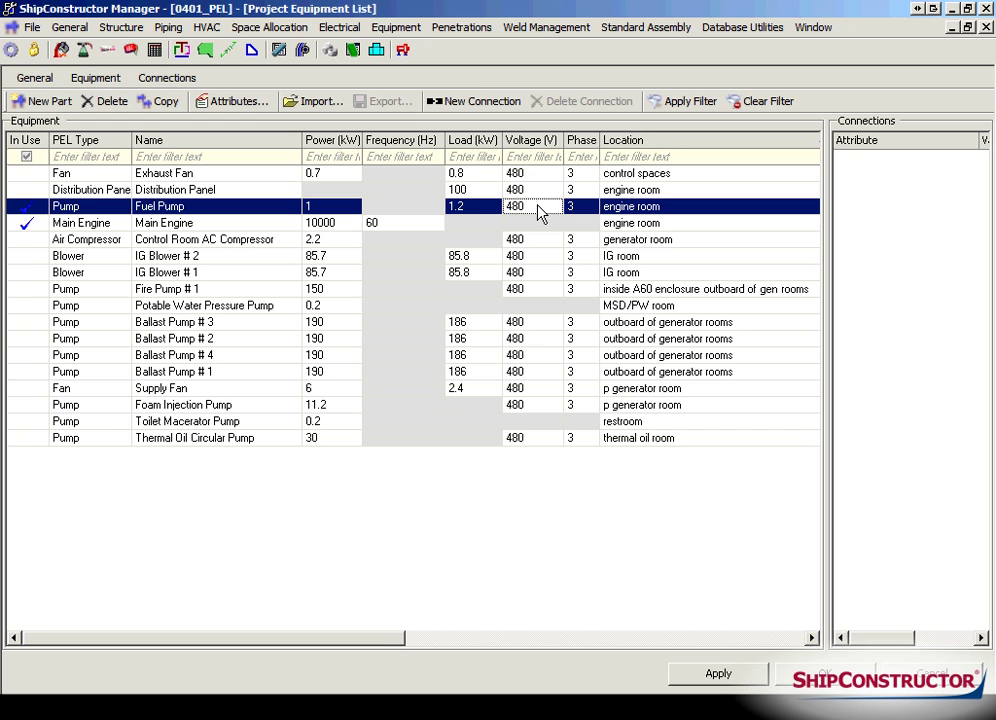
Assign the equipment stock Fuel Pump 1 kW to the Fuel Pump entry and apply the changes
left_click_drag(327, 645, 551, 678)
left_click(603, 213)
left_click(629, 207)
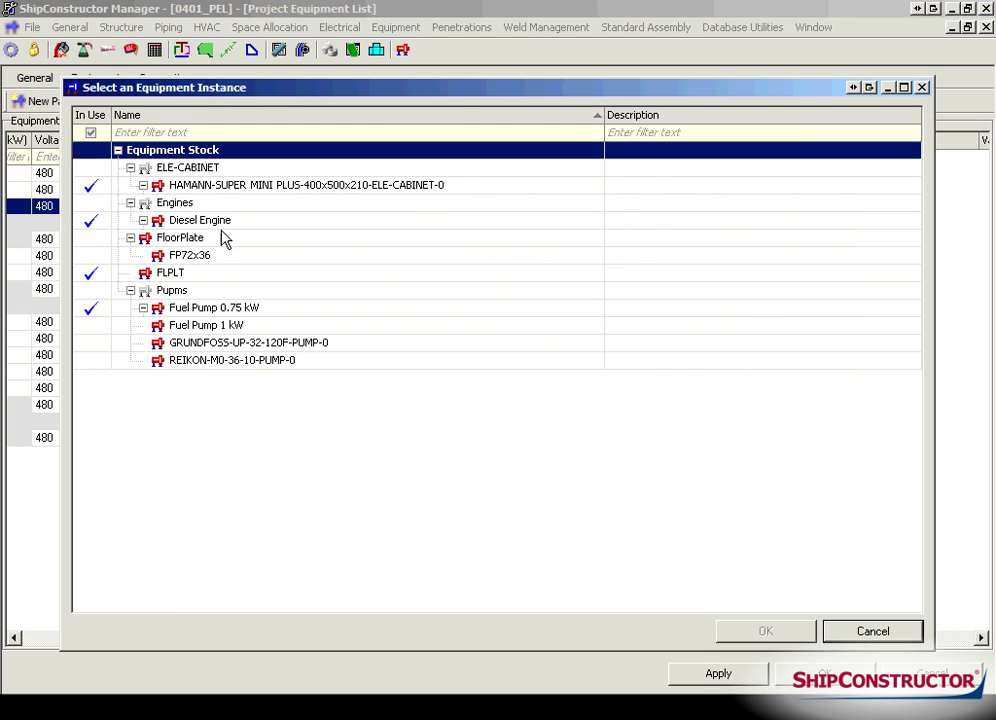
left_click(205, 326)
left_click(757, 632)
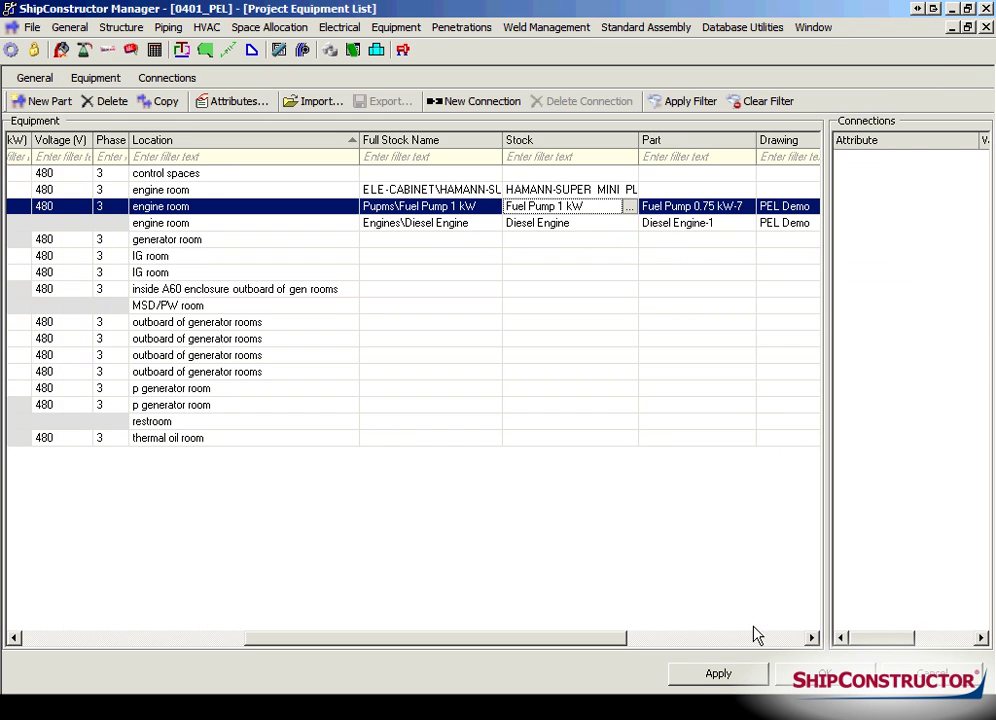
left_click(736, 675)
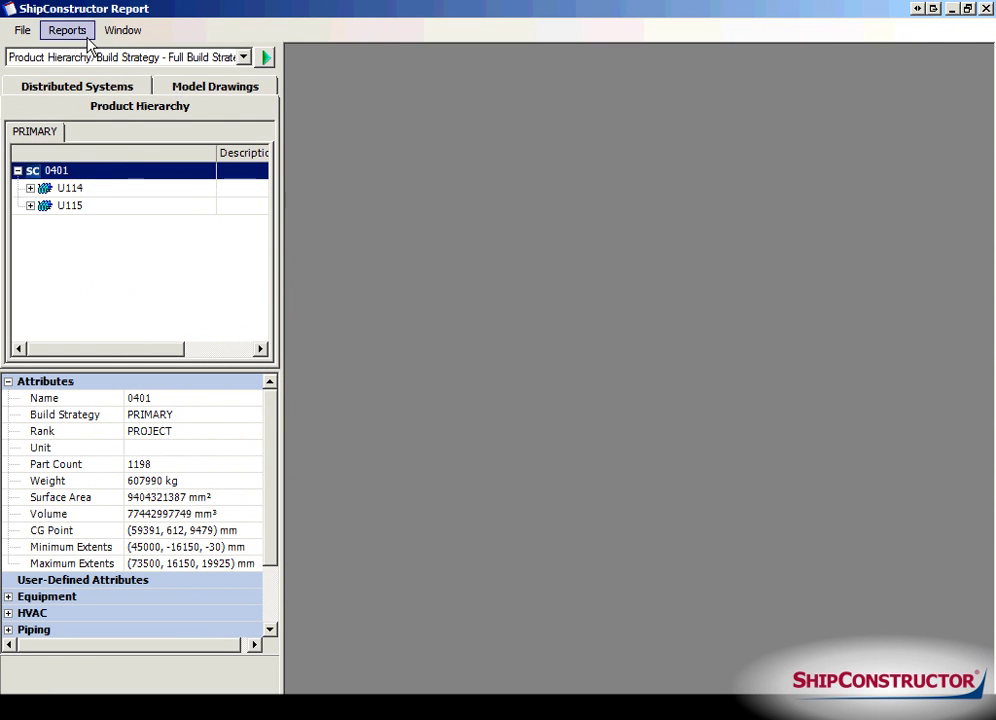
In ShipConstructor Report, review the section fields and available fields of the PEL - Mismatching Stocks report definition without changing them
left_click(67, 30)
left_click(93, 56)
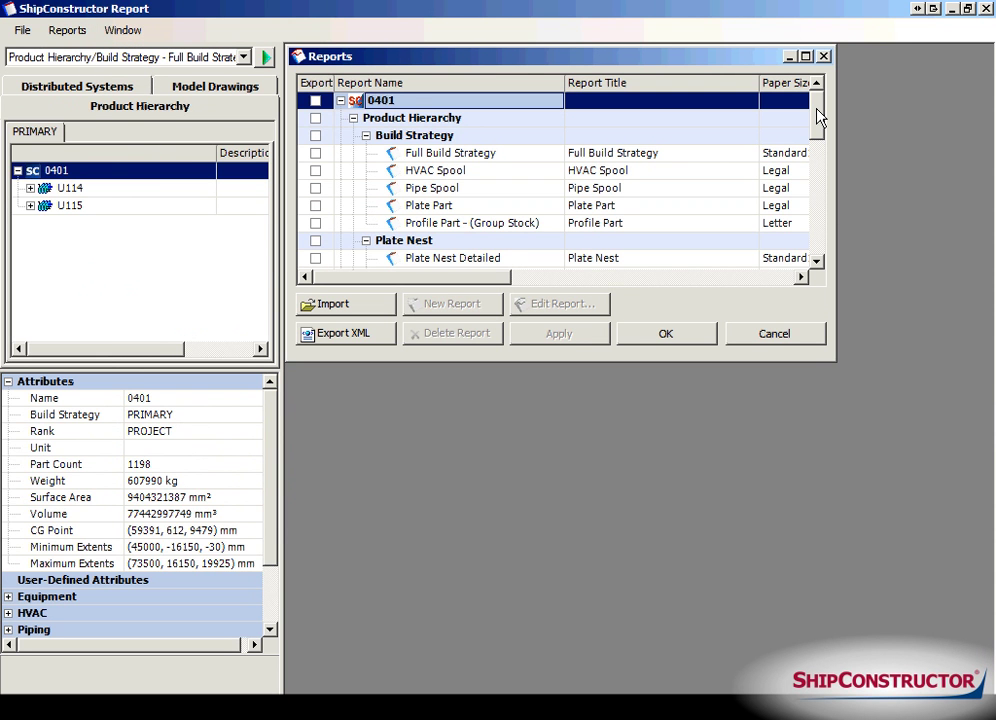
left_click_drag(817, 117, 818, 233)
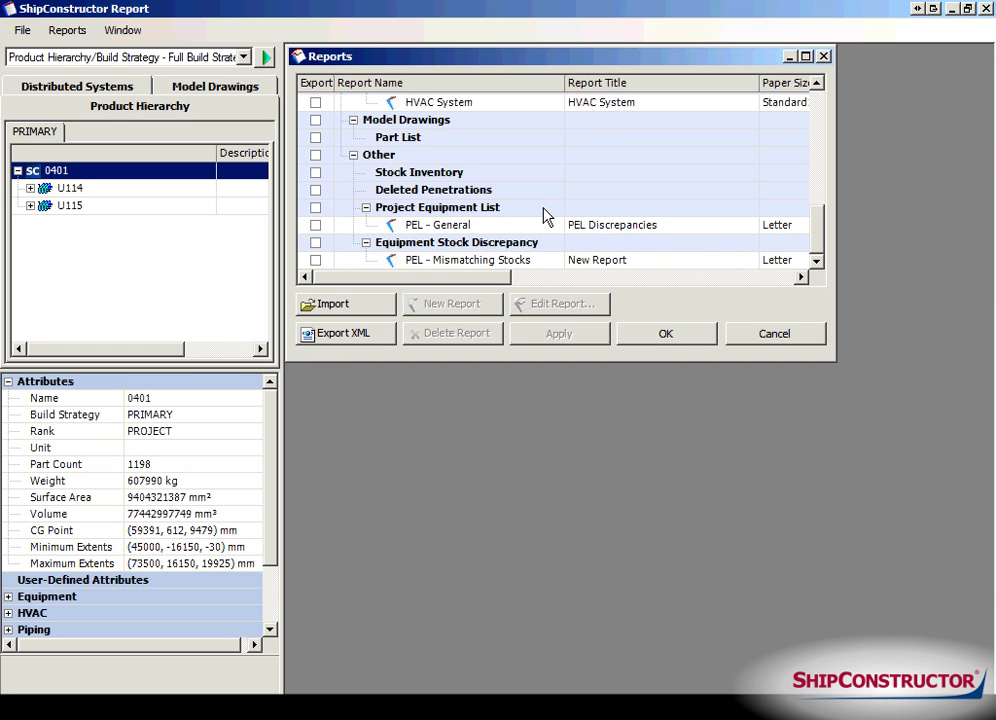
left_click(525, 260)
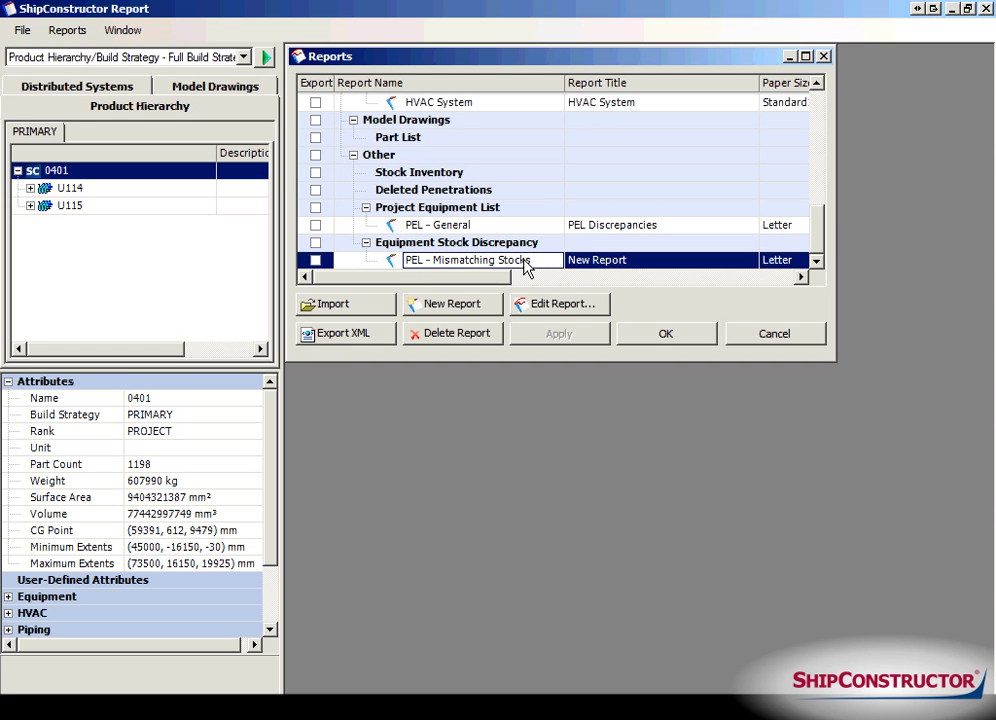
left_click(533, 308)
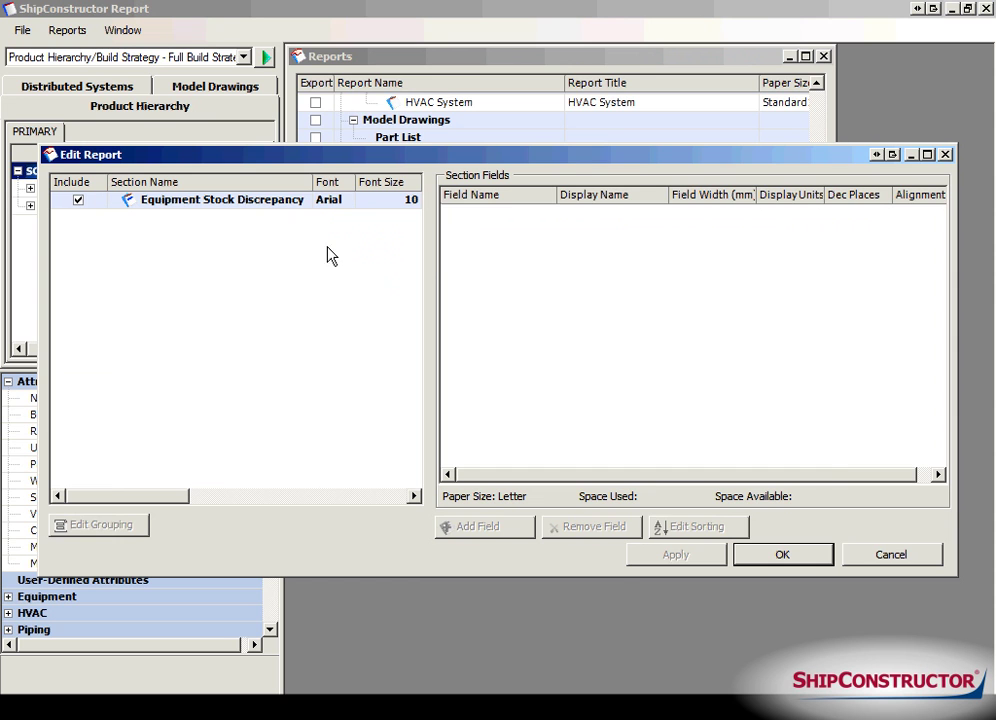
left_click(310, 201)
left_click(485, 526)
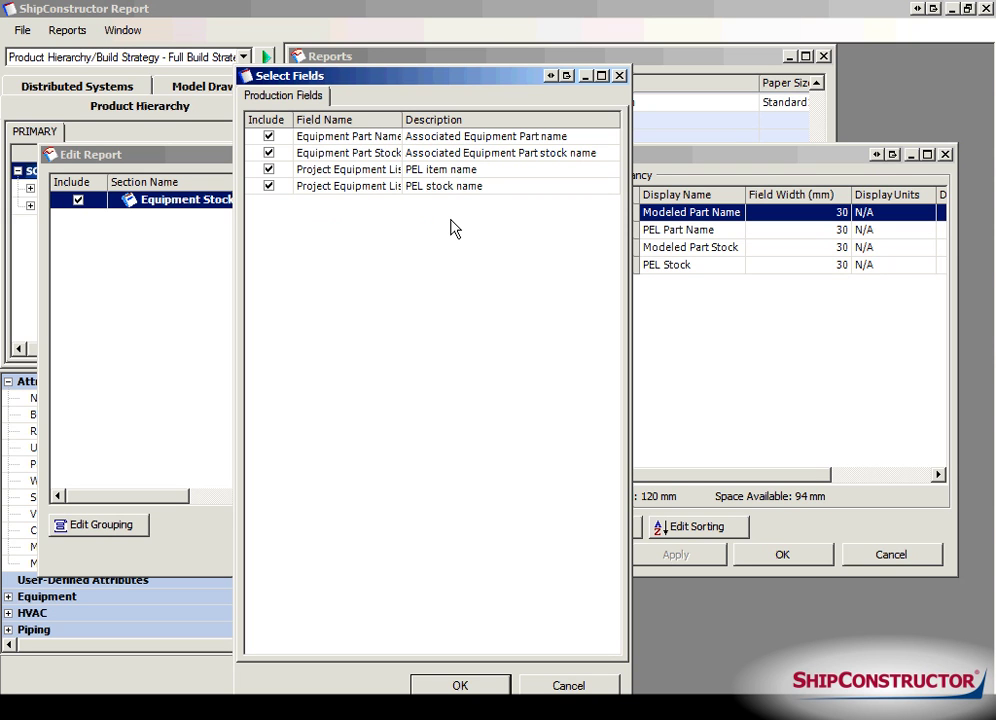
left_click(619, 75)
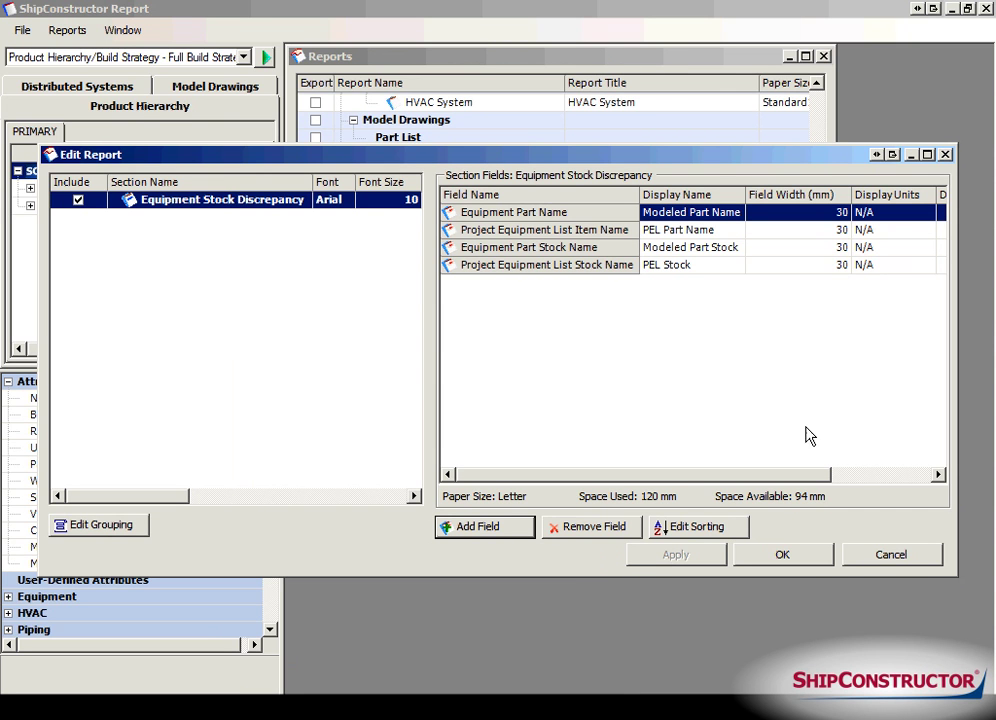
left_click(928, 561)
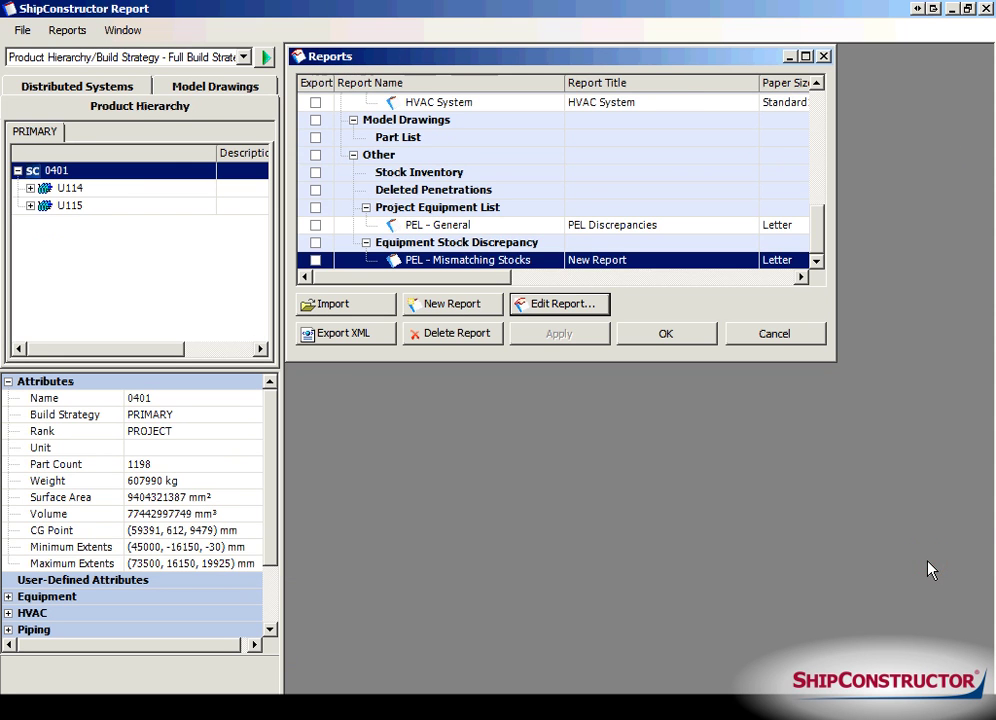
Review the section fields and available fields of the PEL - General report definition, including Stock Discrepancy, and leave the report definitions
left_click(475, 225)
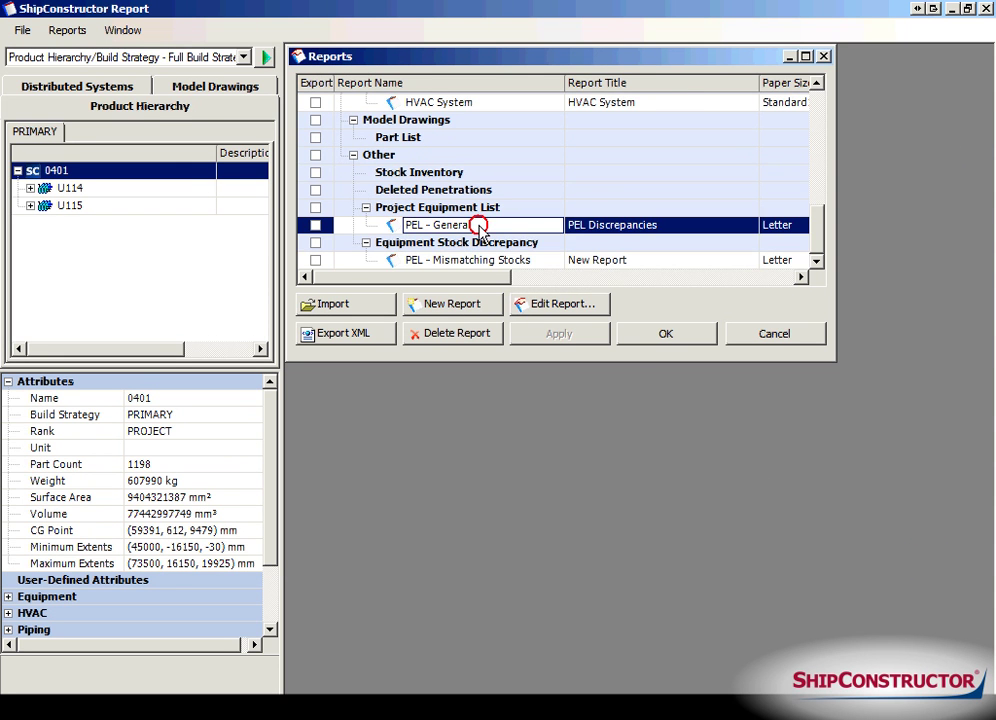
left_click(560, 303)
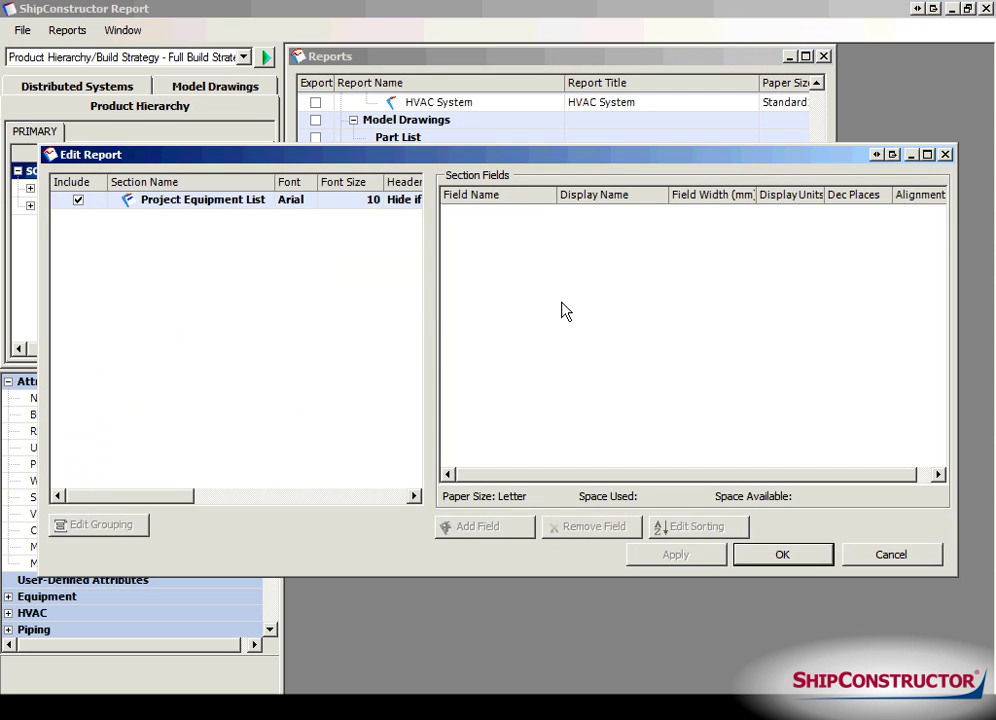
left_click(265, 200)
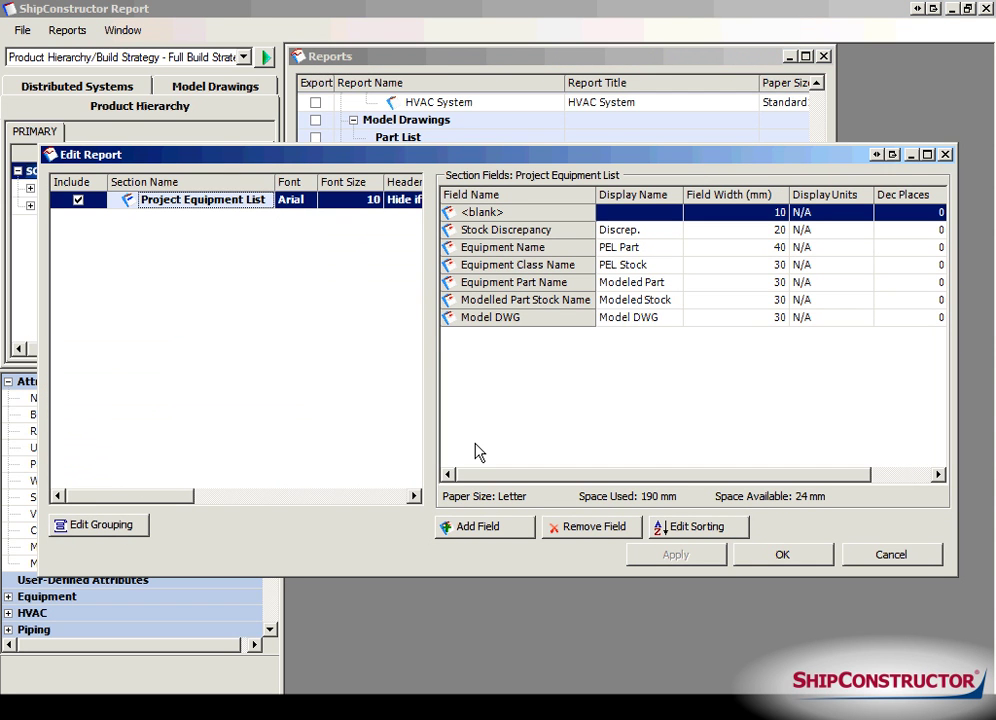
left_click(478, 530)
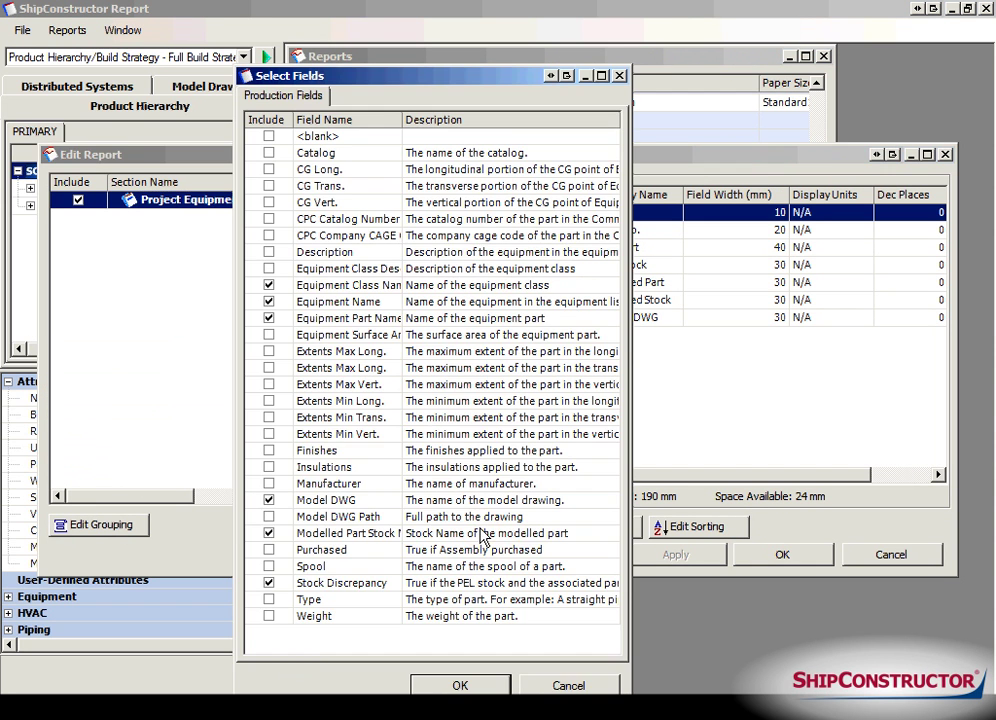
left_click(545, 686)
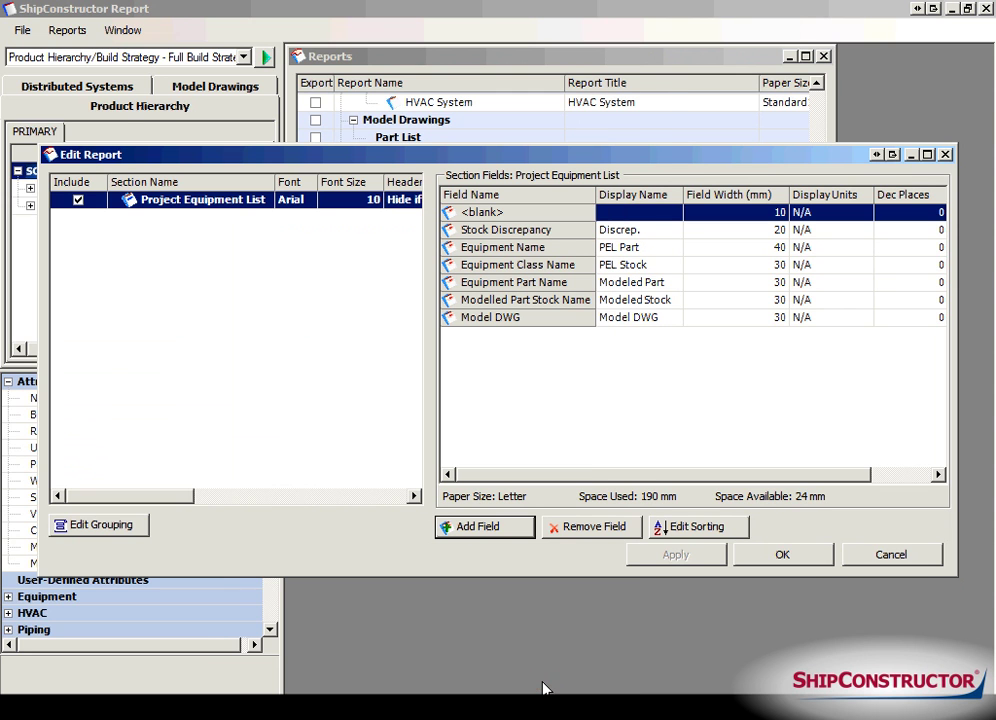
left_click(658, 233)
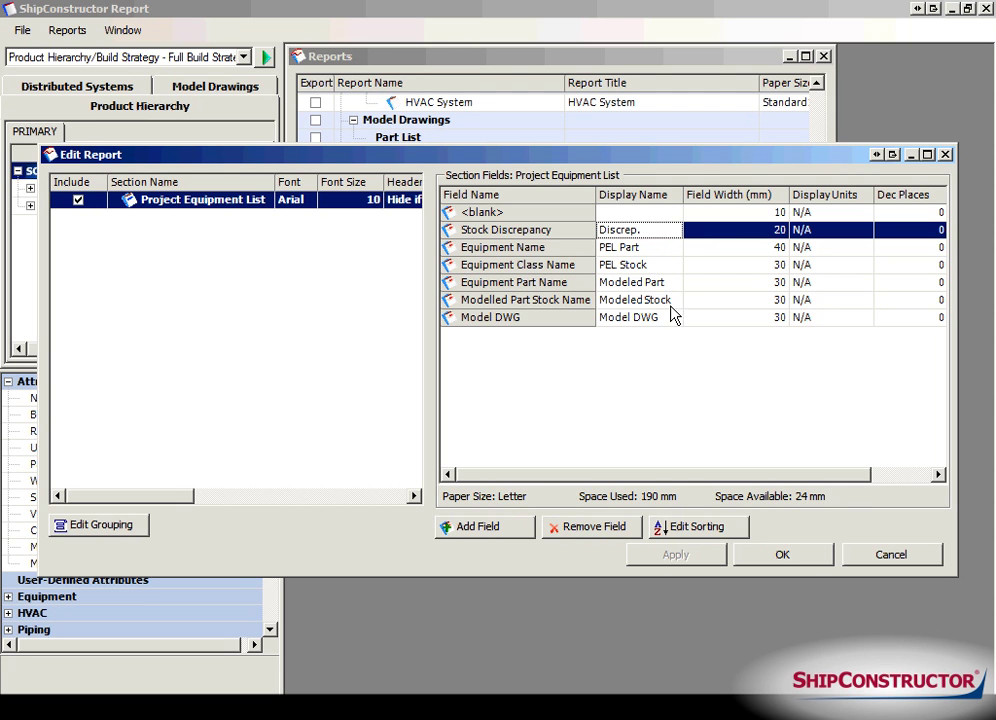
left_click(775, 555)
left_click(760, 345)
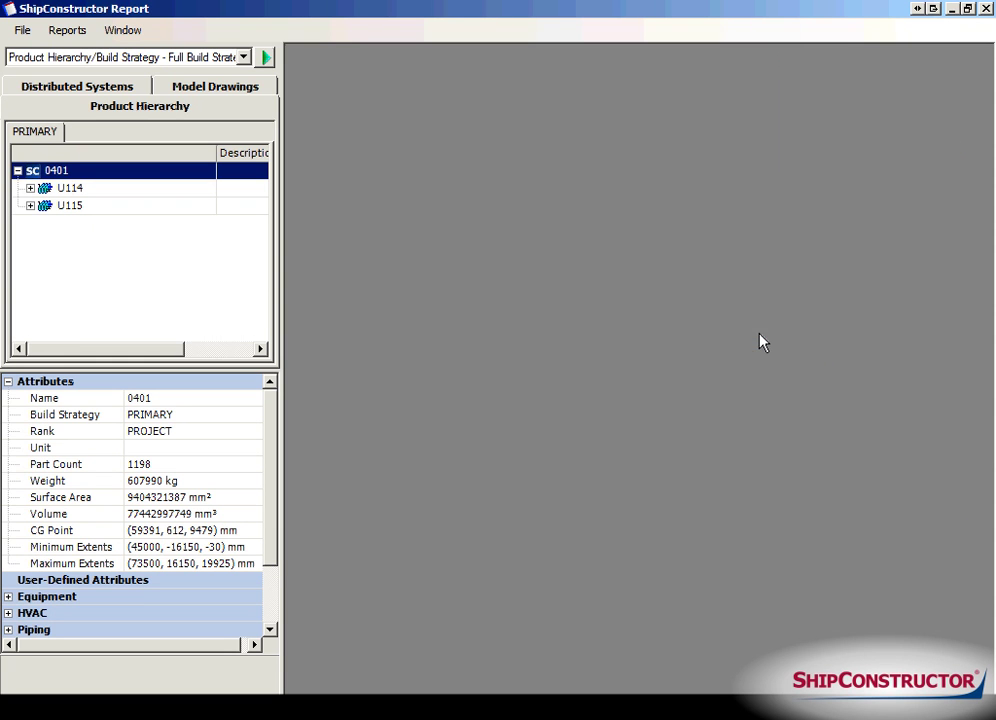
Run the PEL - Mismatching Stocks report for project 0401, examine the listed stock discrepancies, and close it
left_click(243, 58)
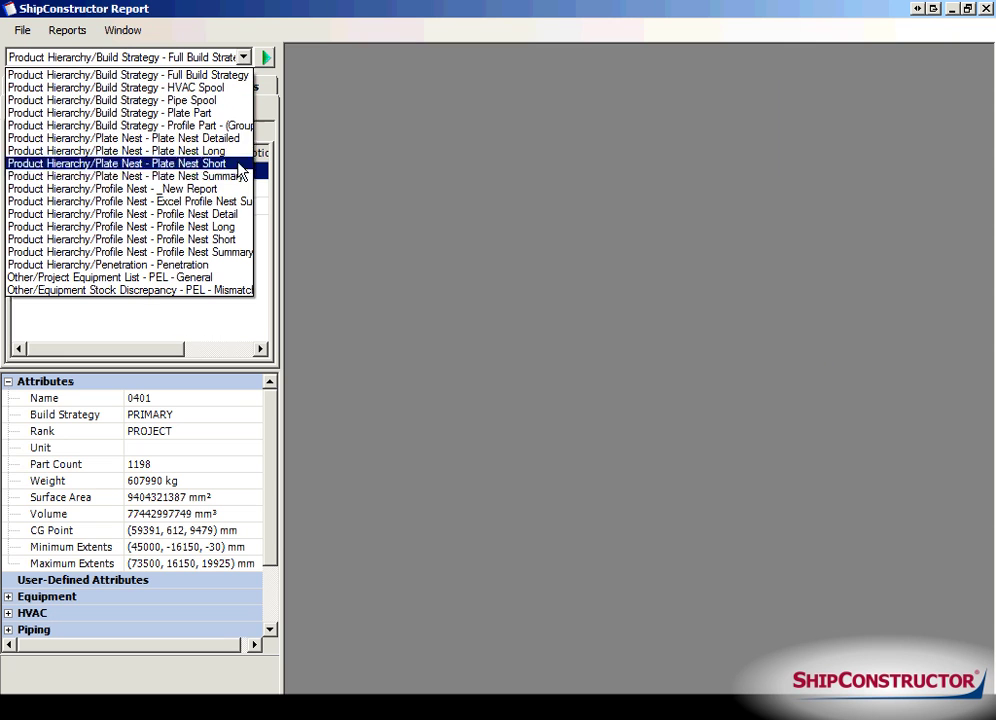
left_click(216, 290)
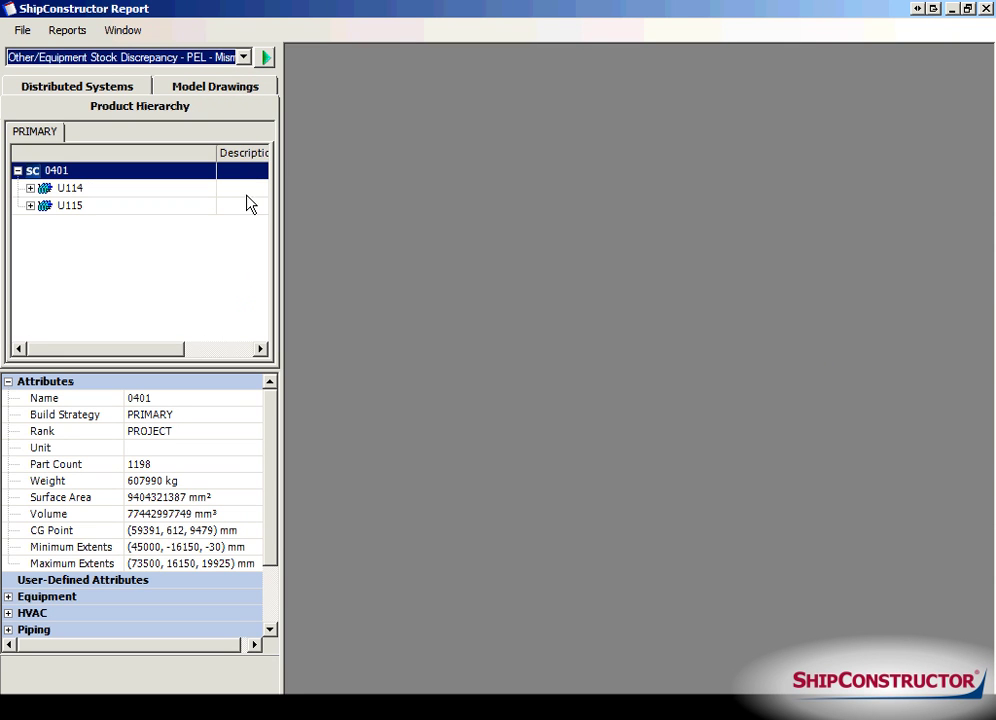
left_click(265, 58)
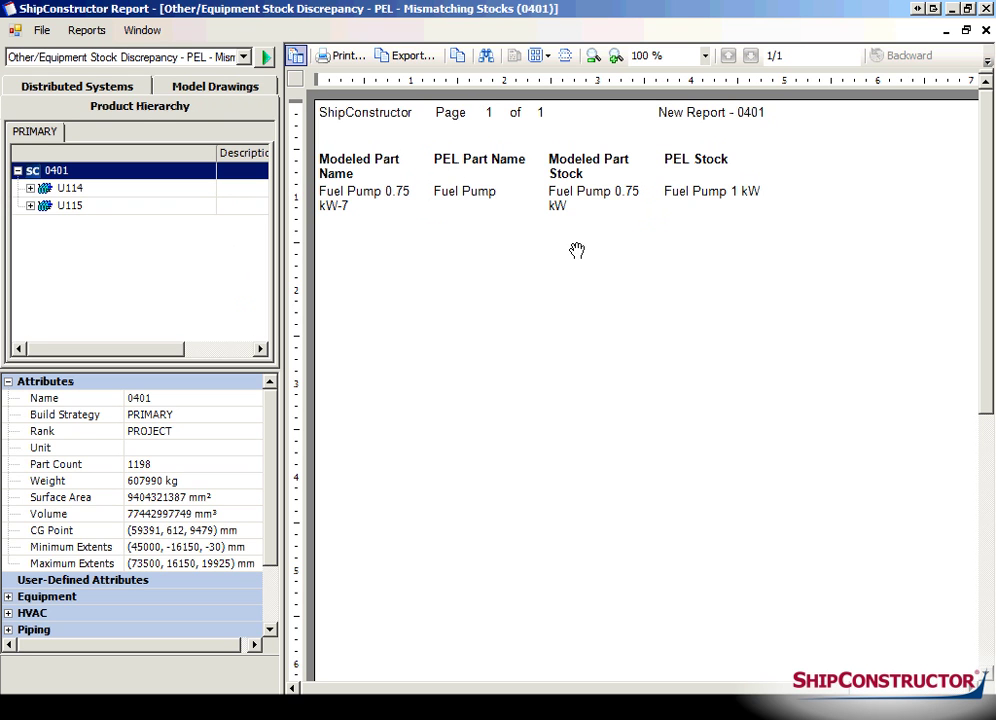
left_click(985, 30)
Run the PEL - General report for project 0401, examine its listed parts and stocks, and close both ShipConstructor Report and the drawing's Properties palette
left_click(244, 57)
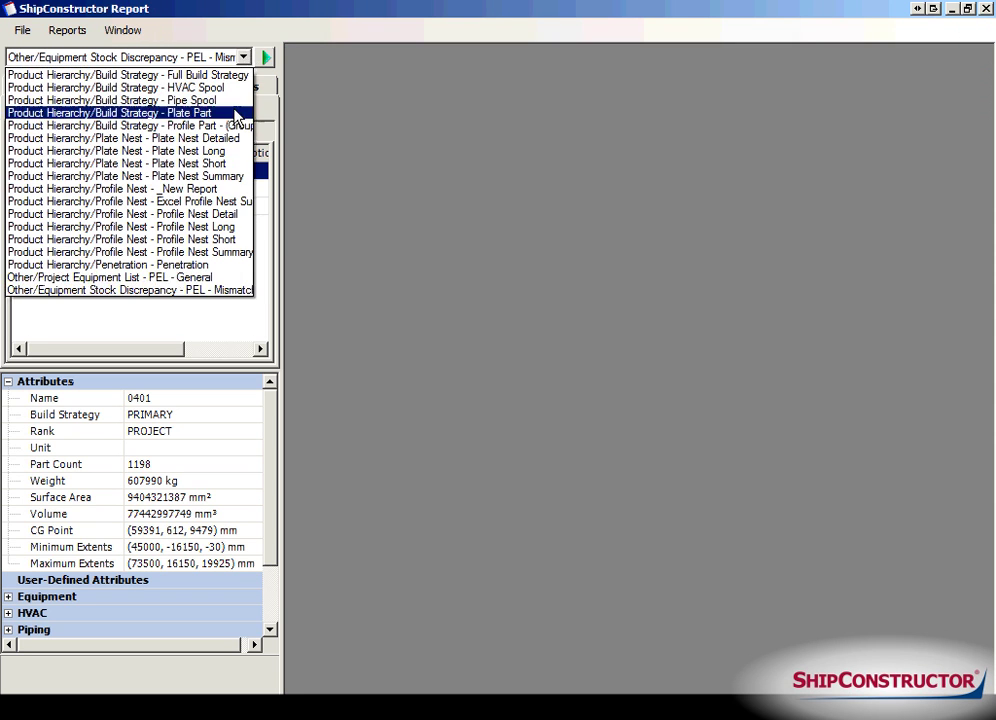
left_click(200, 279)
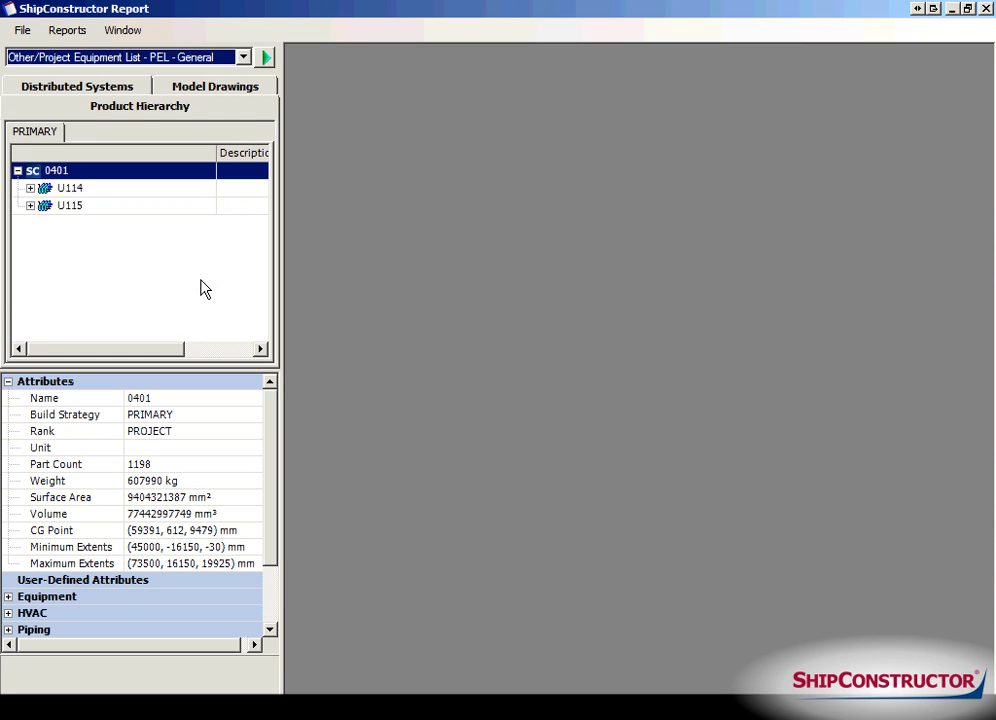
left_click(266, 57)
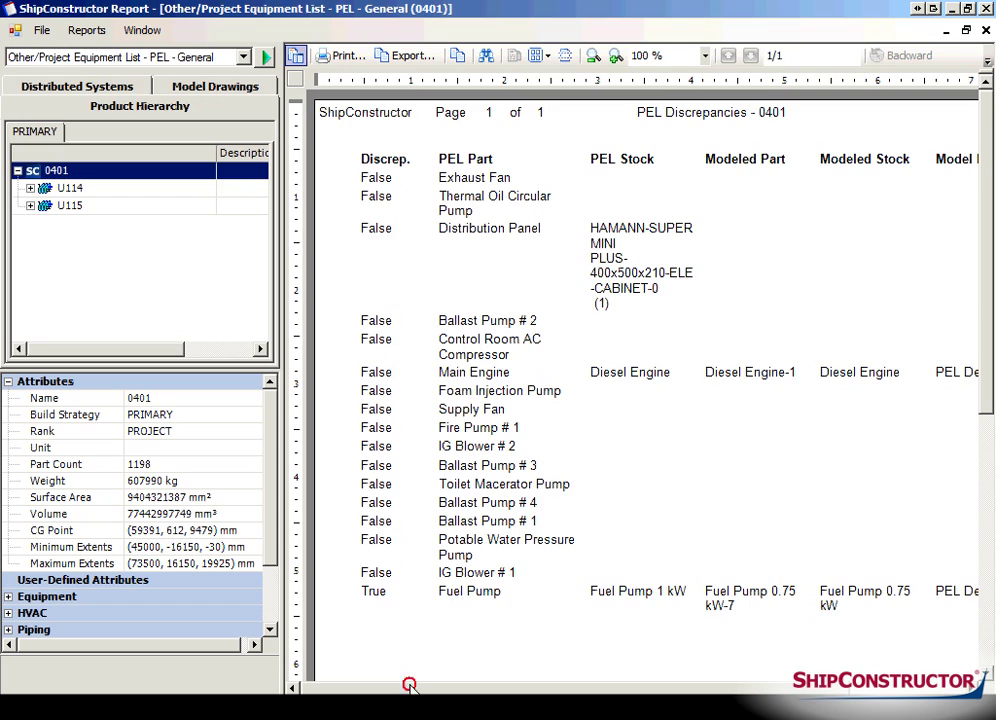
left_click_drag(409, 686, 500, 690)
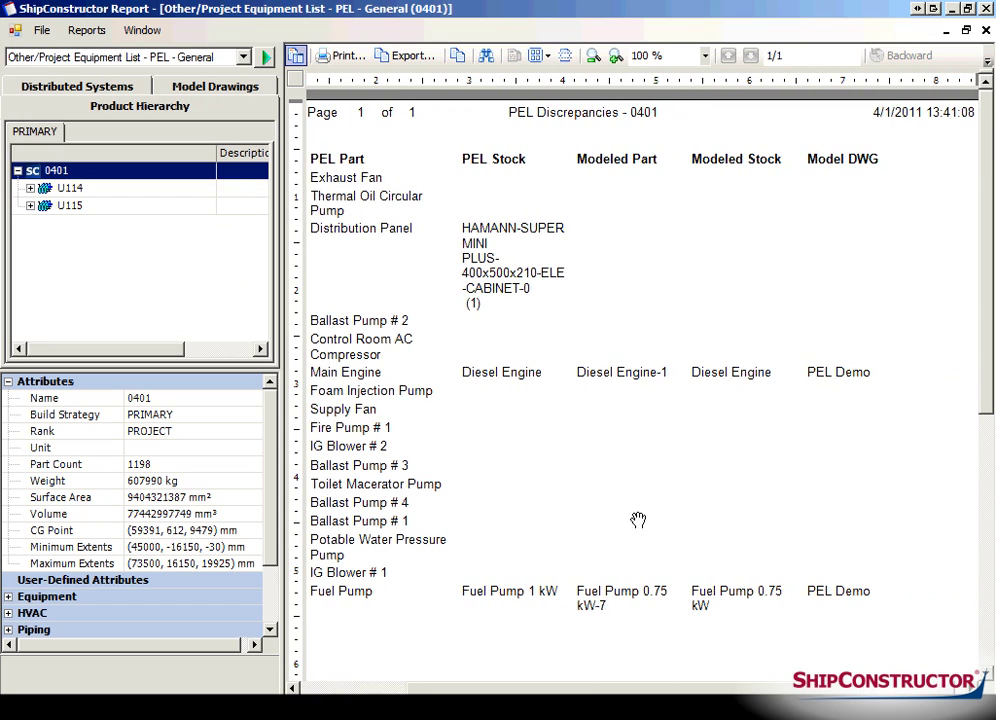
left_click(986, 8)
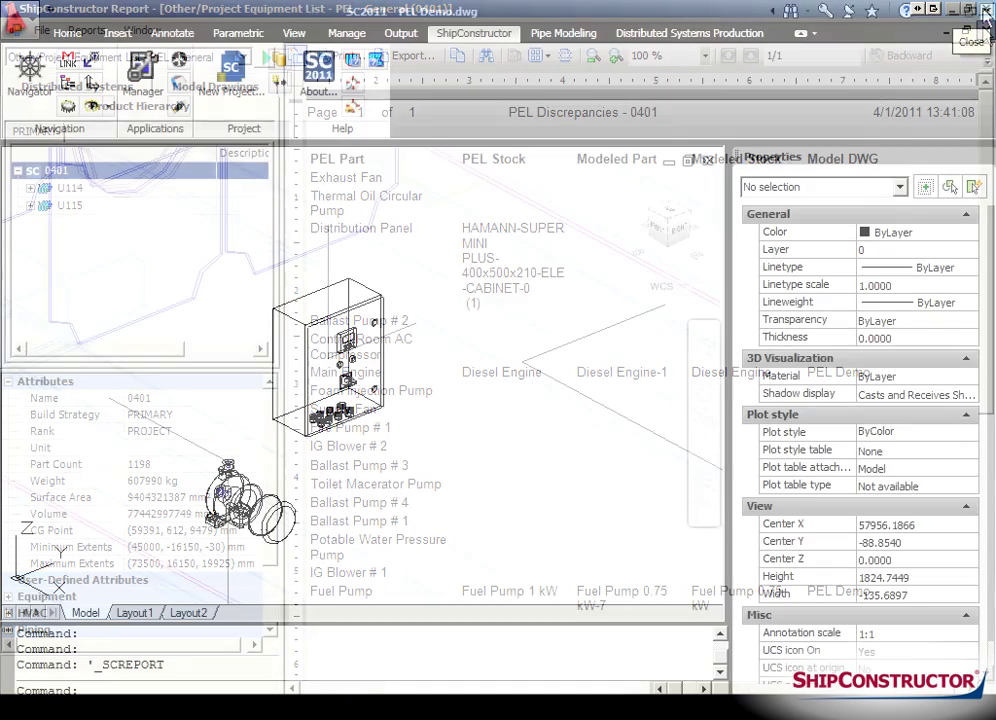
left_click(984, 158)
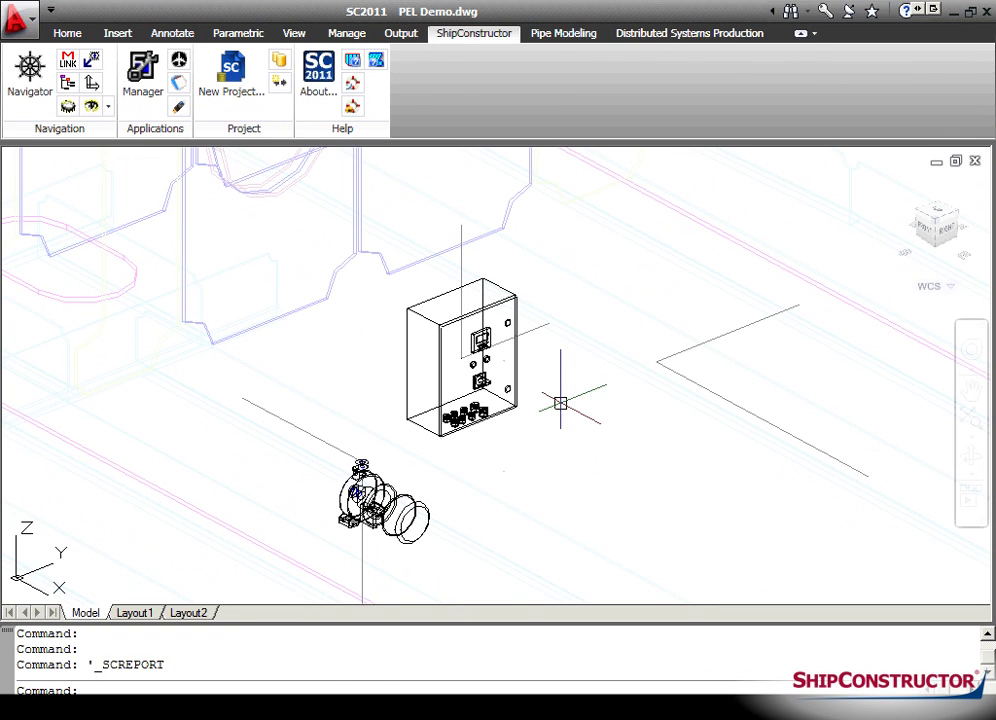
Dissociate the small modeled fuel pump from its project equipment list item with SCEQUIPPELDISSOCIATE, check the command result, and save the drawing
left_click(412, 506)
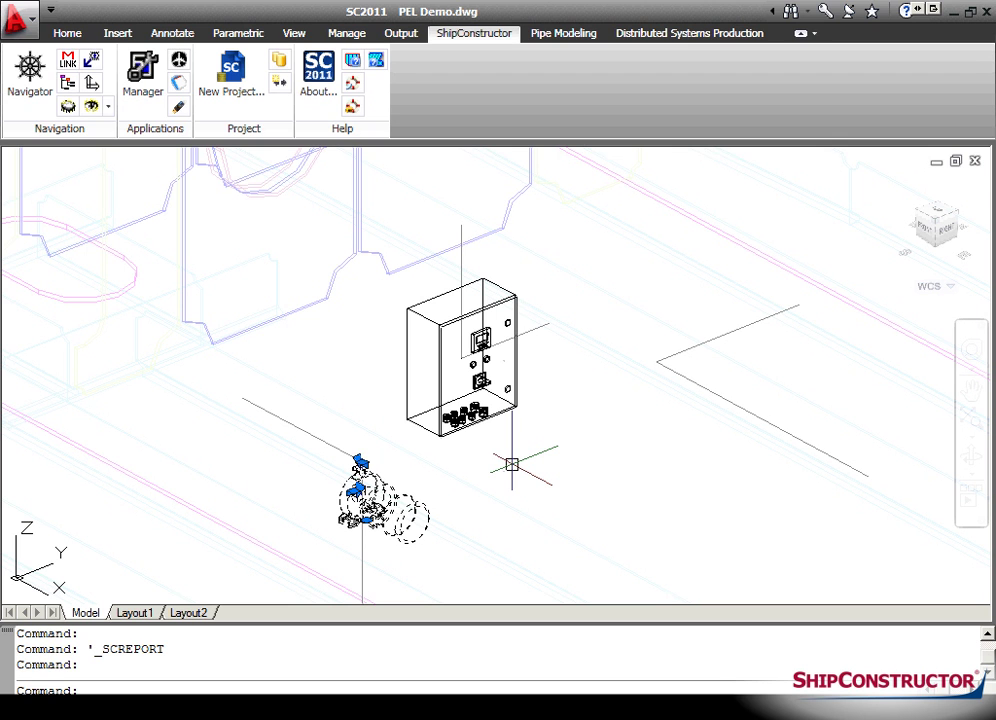
type("scequippeld")
key("Tab")
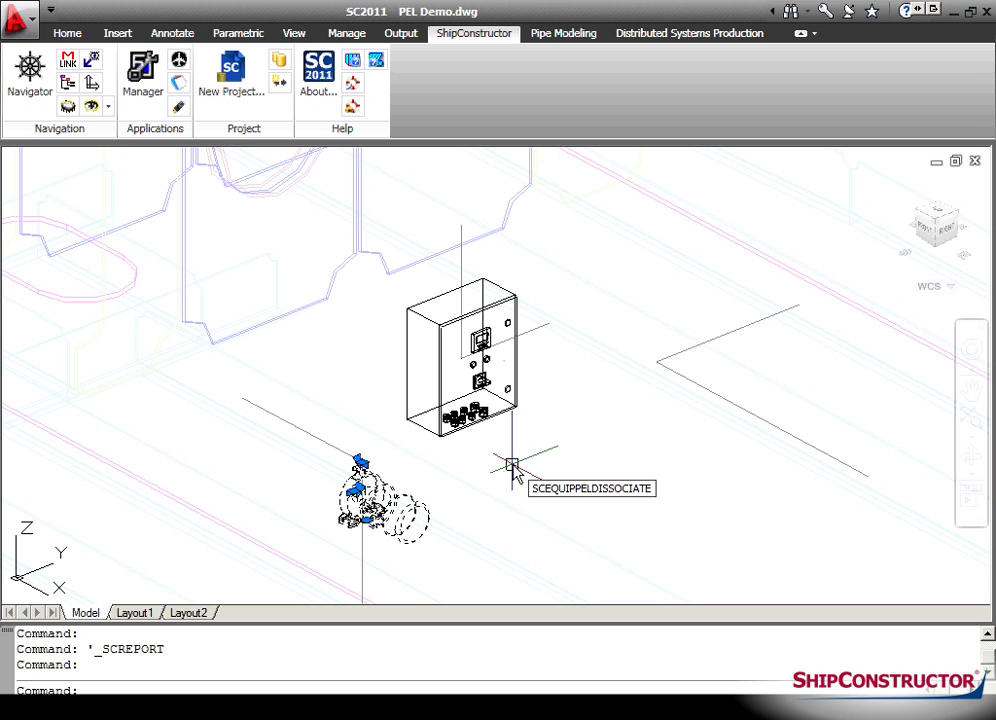
key("Return")
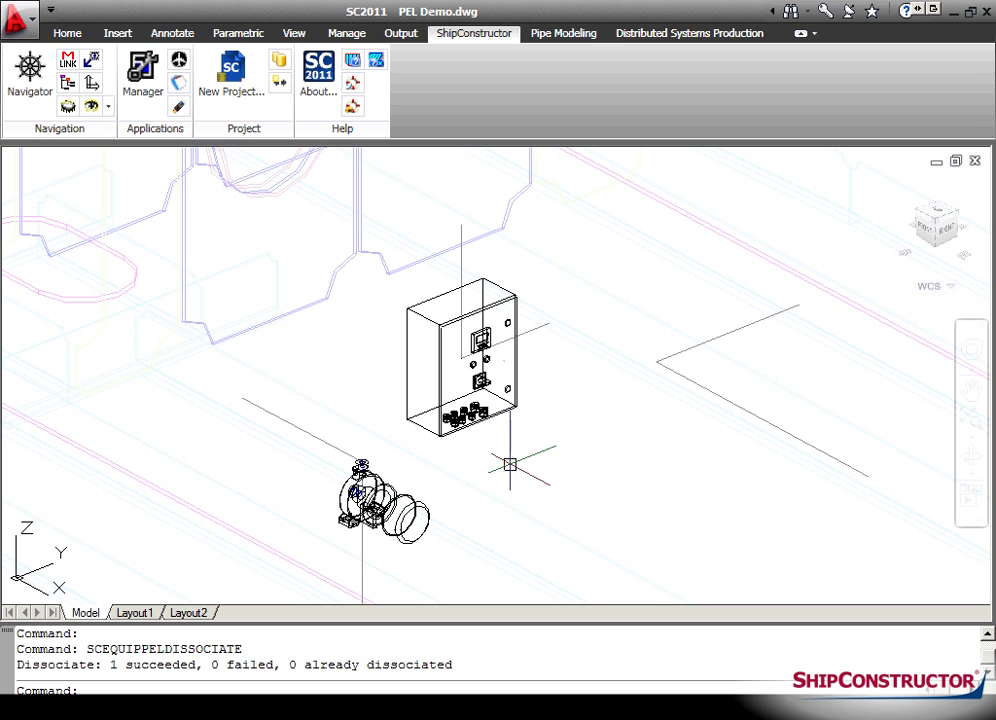
left_click_drag(196, 664, 111, 664)
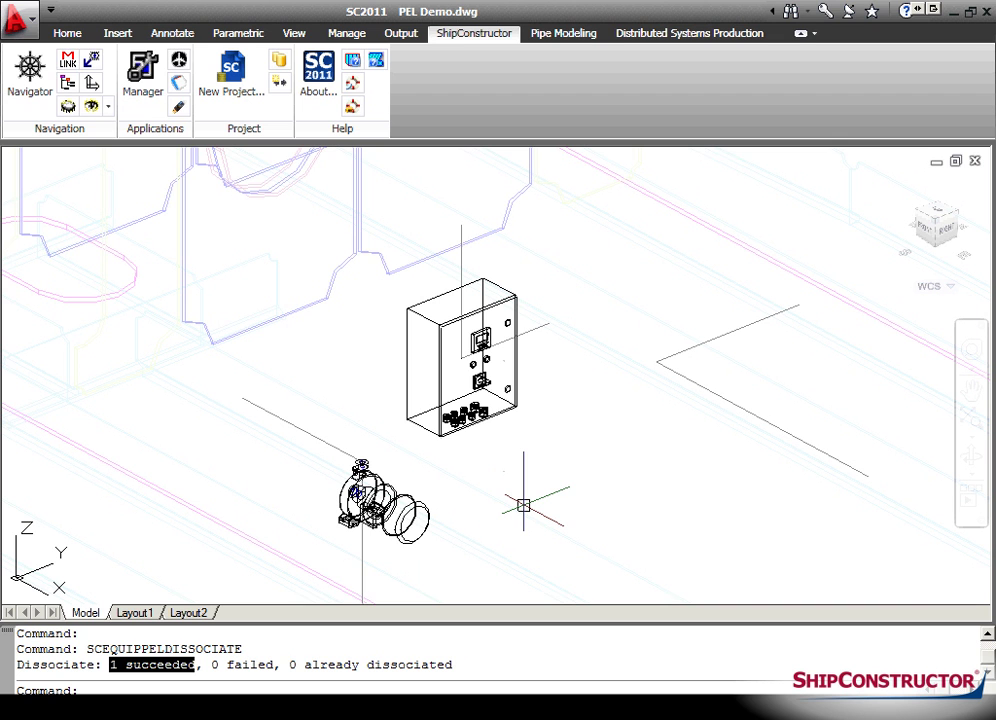
key("ctrl+s")
Insert the Fuel Pump 1 kW item with SCINSPELEQUIPMENT at the empty reference-line corner beside the panel, rotated -90 degrees, and save the drawing
middle_click_drag(784, 407, 650, 407)
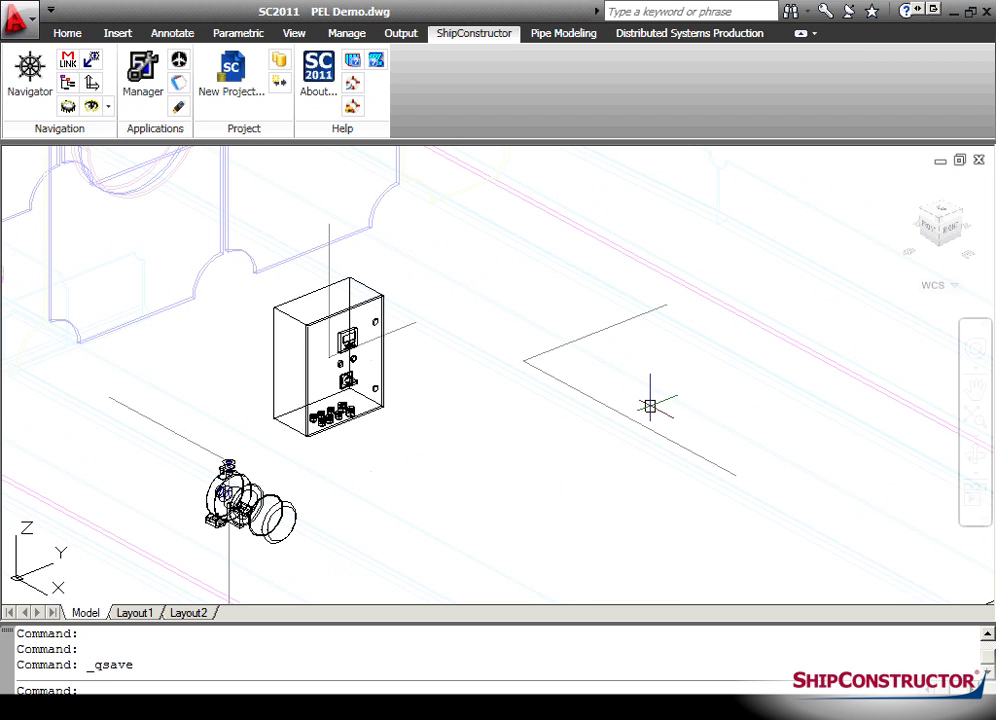
type("scinspelequipment")
key("Return")
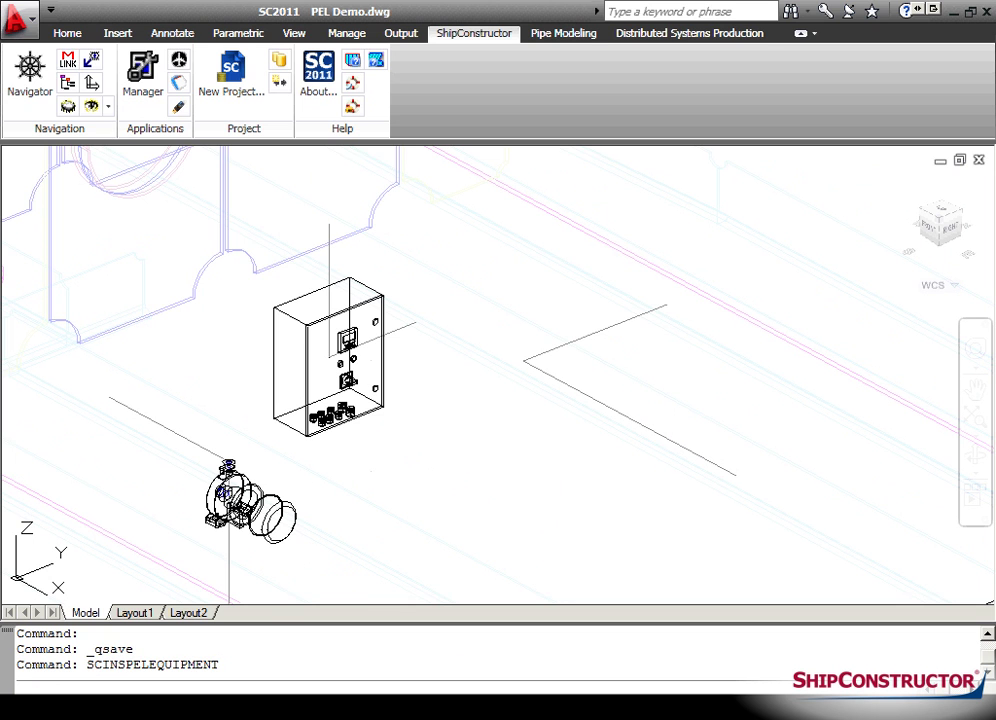
left_click(418, 224)
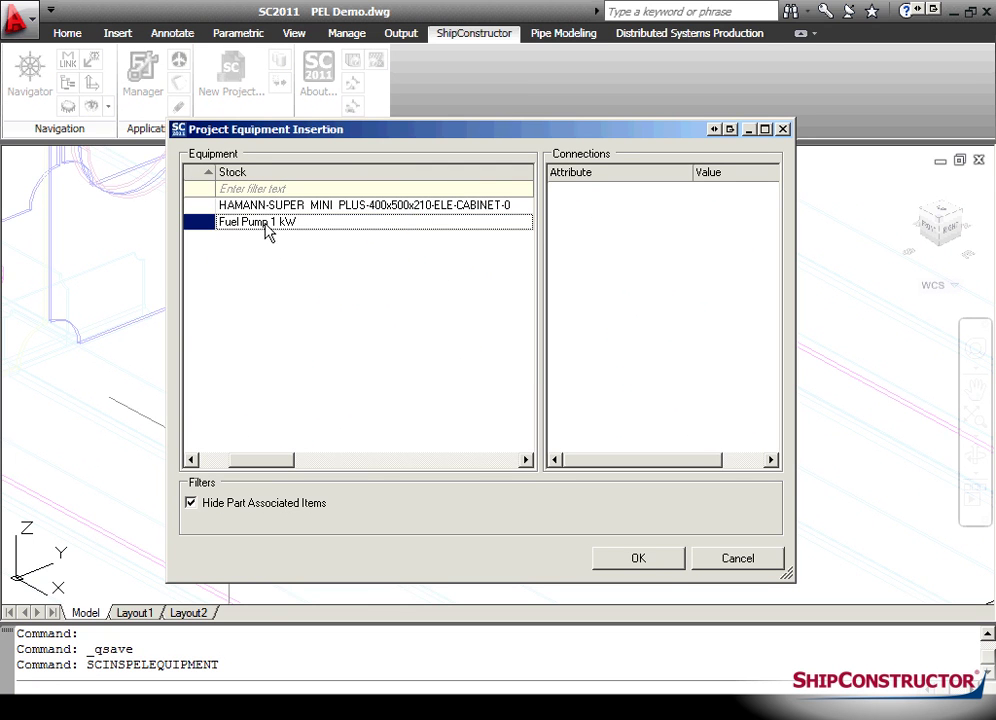
left_click(660, 561)
left_click(565, 405)
left_click(836, 251)
left_click(878, 527)
left_click(525, 355)
left_click(734, 463)
left_click(667, 305)
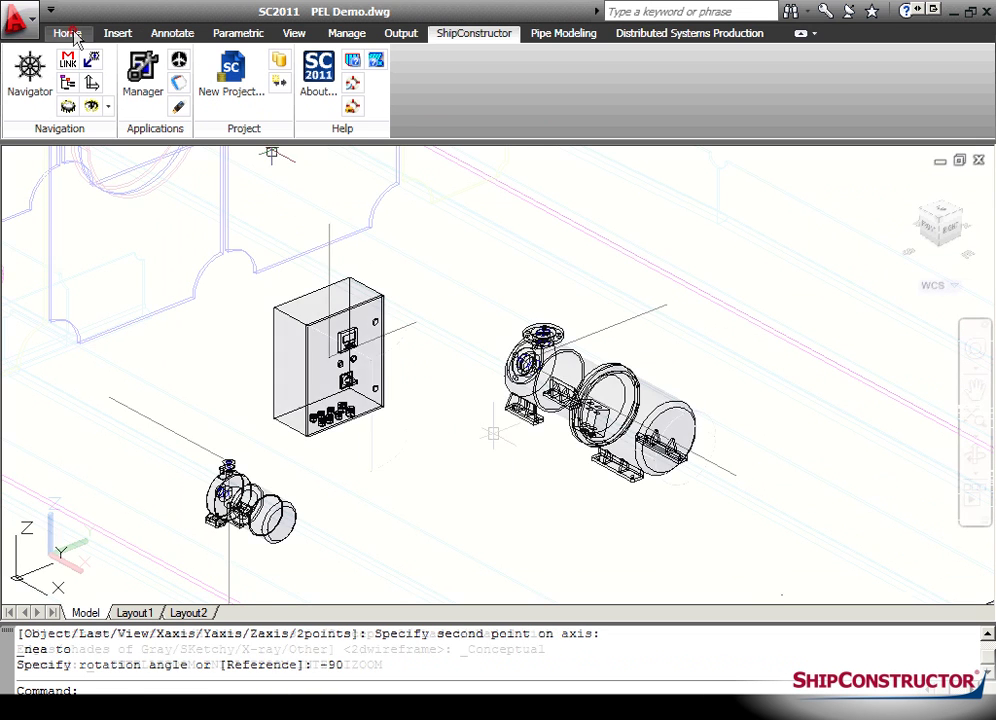
key("ctrl+s")
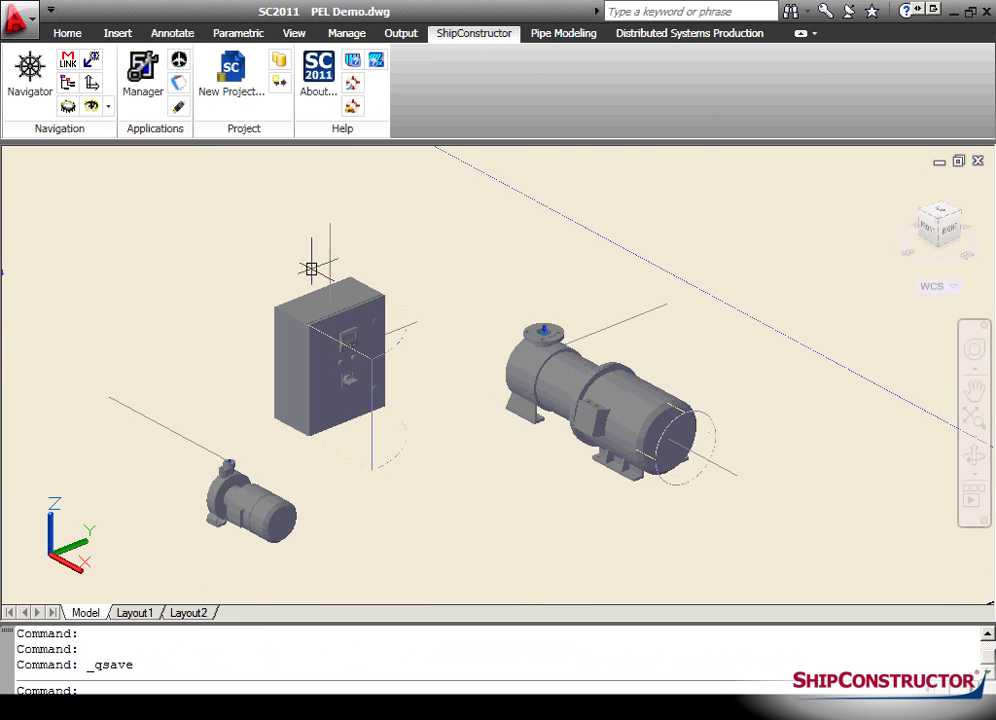
Open the Project Equipment List in ShipConstructor Manager and examine the stock and part associated with the Fuel Pump entry
left_click(142, 75)
left_click(376, 27)
left_click(402, 63)
left_click_drag(191, 642, 435, 642)
left_click(313, 206)
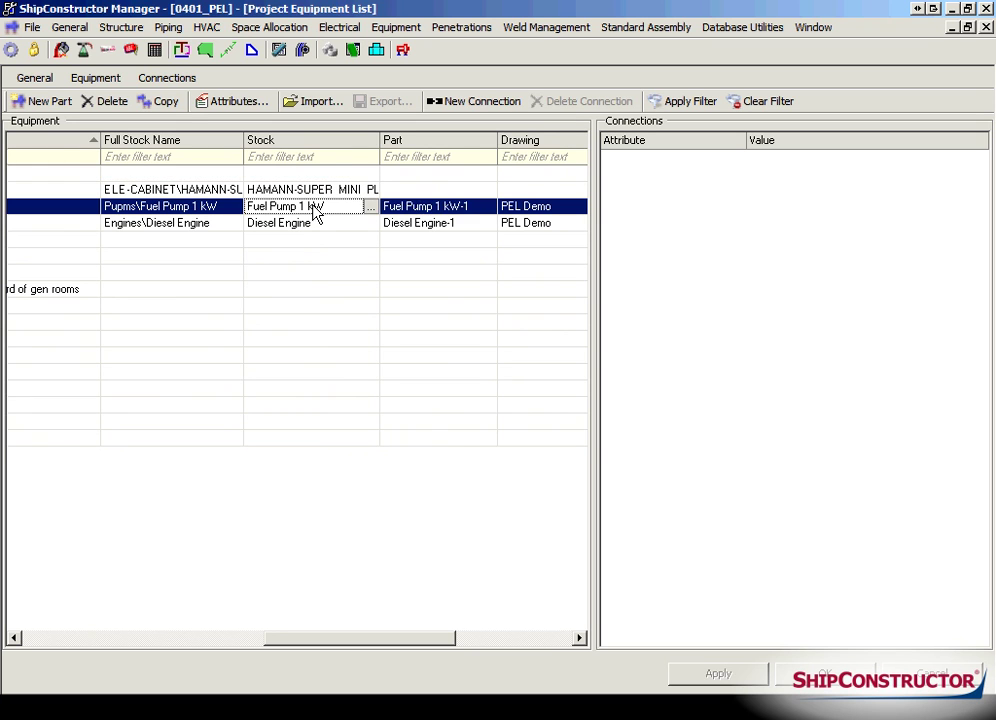
left_click(431, 209)
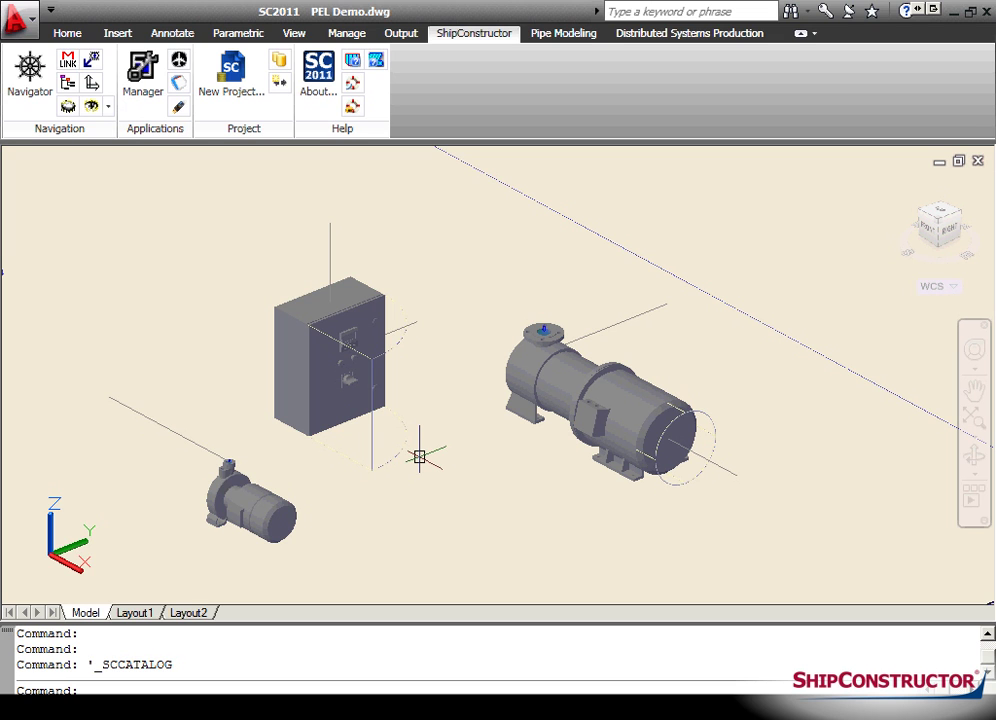
Generate PEL items for all unassociated equipment parts in the project with SCEQUIPPELCREATEALLPARTSINPROJECT, review the generation details, and close them
key("Escape")
key("Escape")
key("Escape")
type("s")
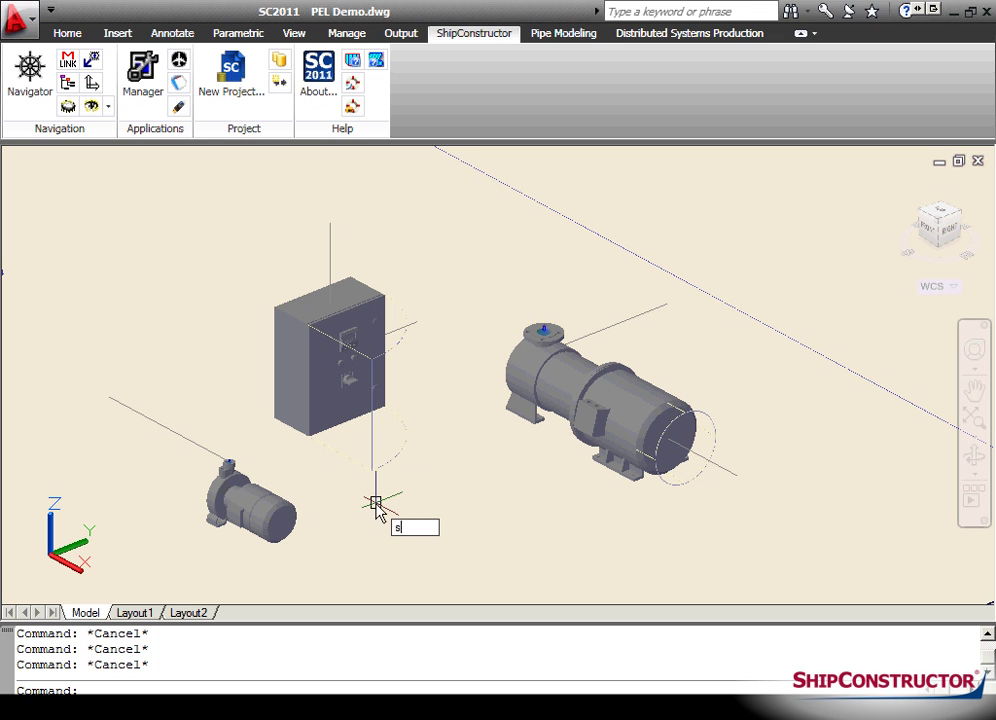
type("cequippelcreateallpartsinproject")
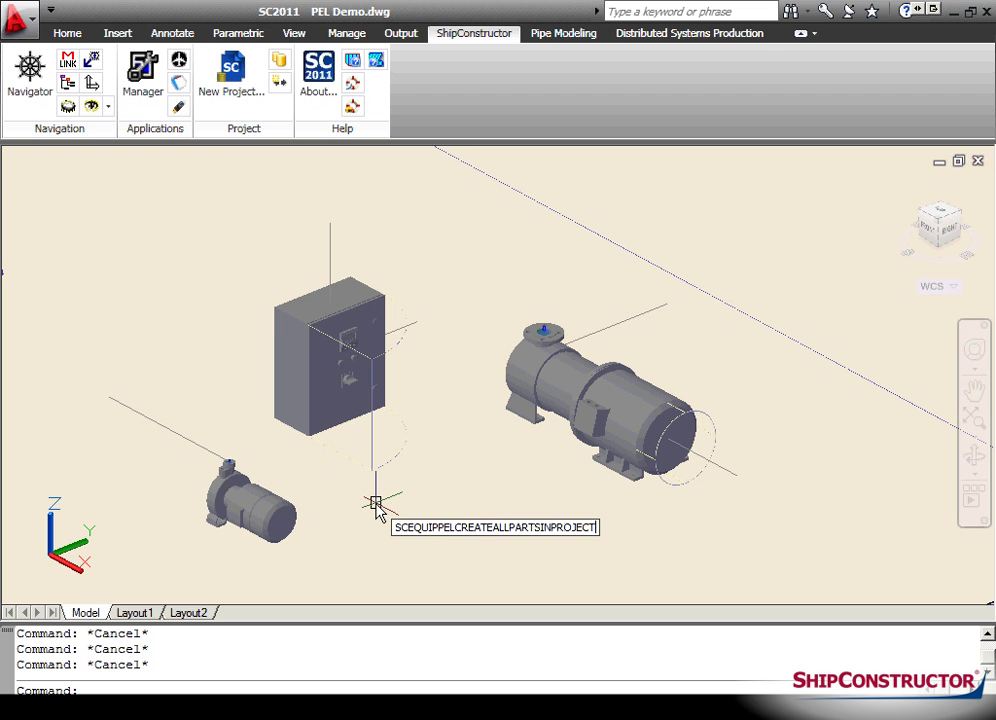
key("Return")
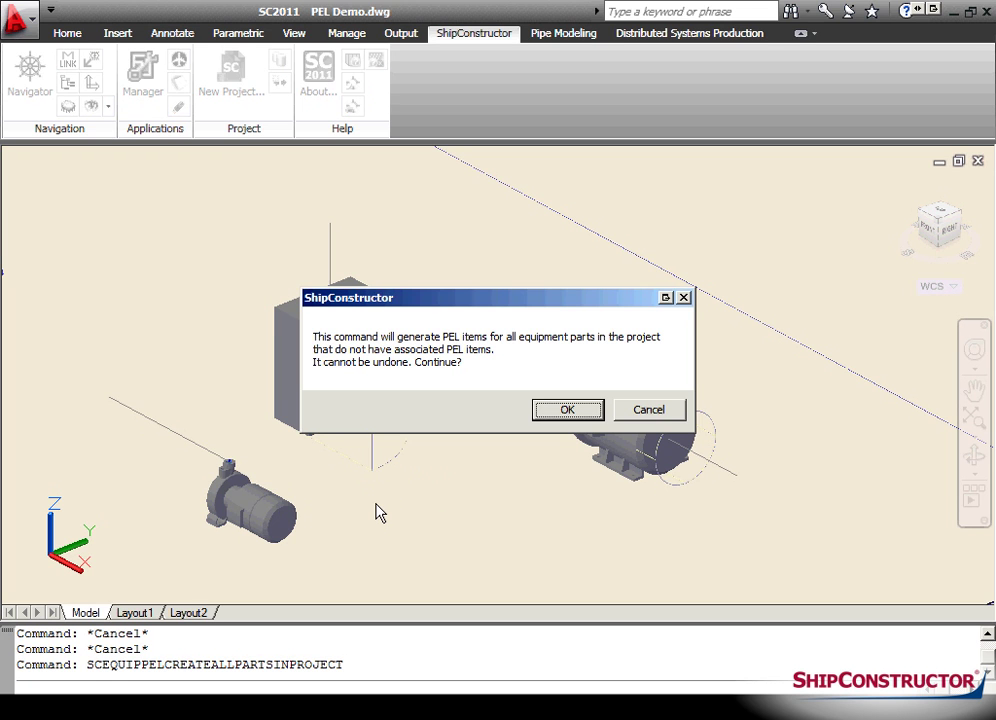
left_click(552, 411)
left_click(336, 400)
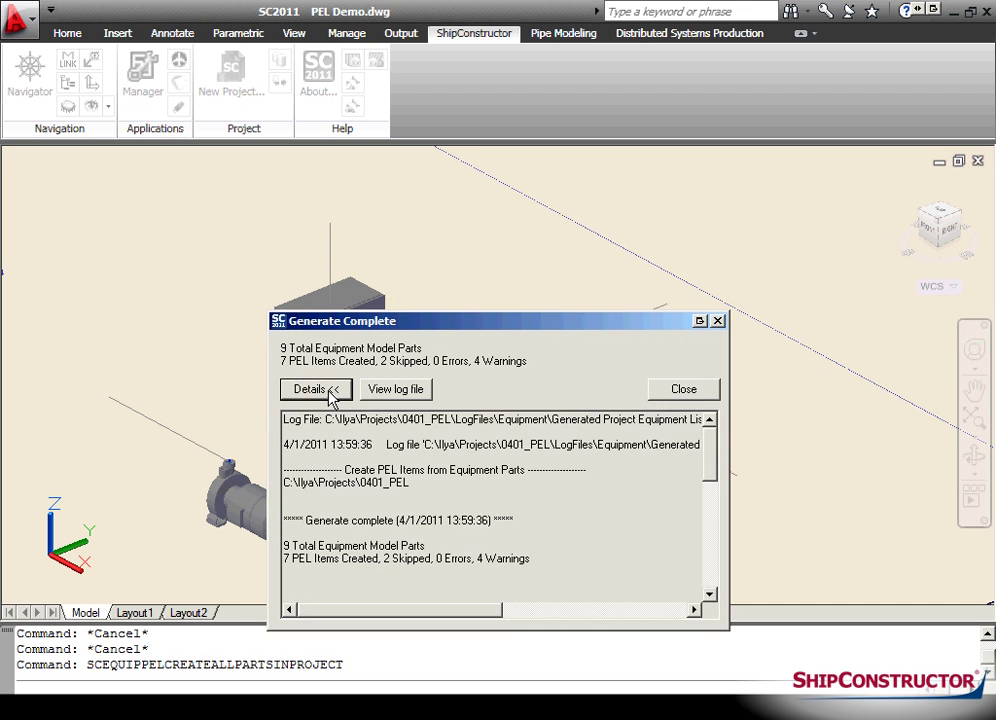
left_click(683, 327)
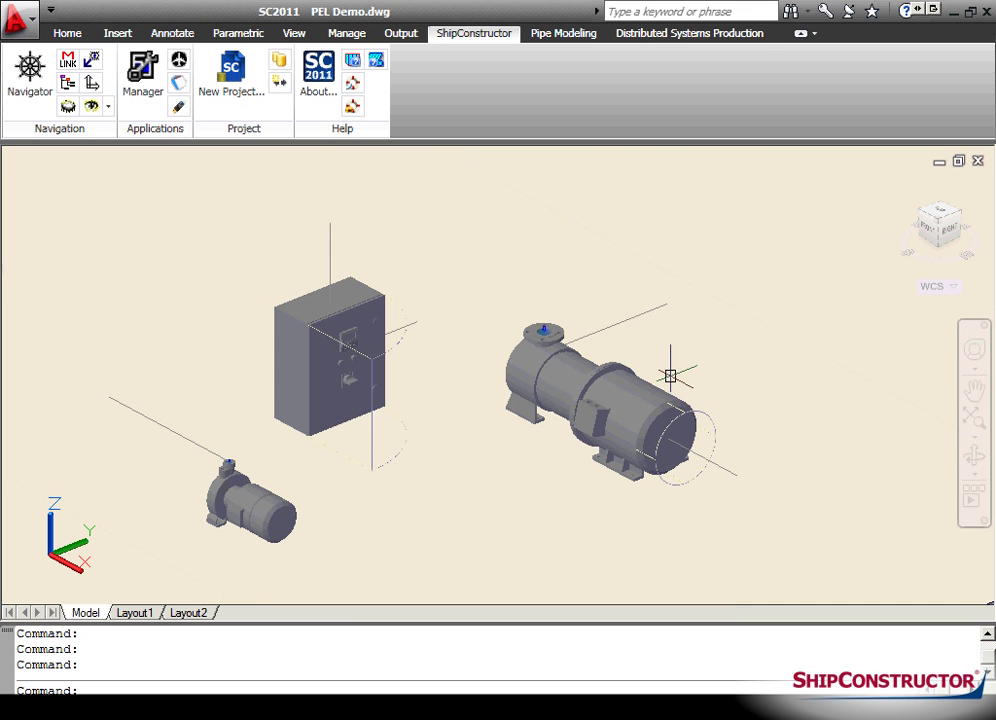
Reopen the Project Equipment List in ShipConstructor Manager to examine the newly generated equipment entries
left_click(143, 84)
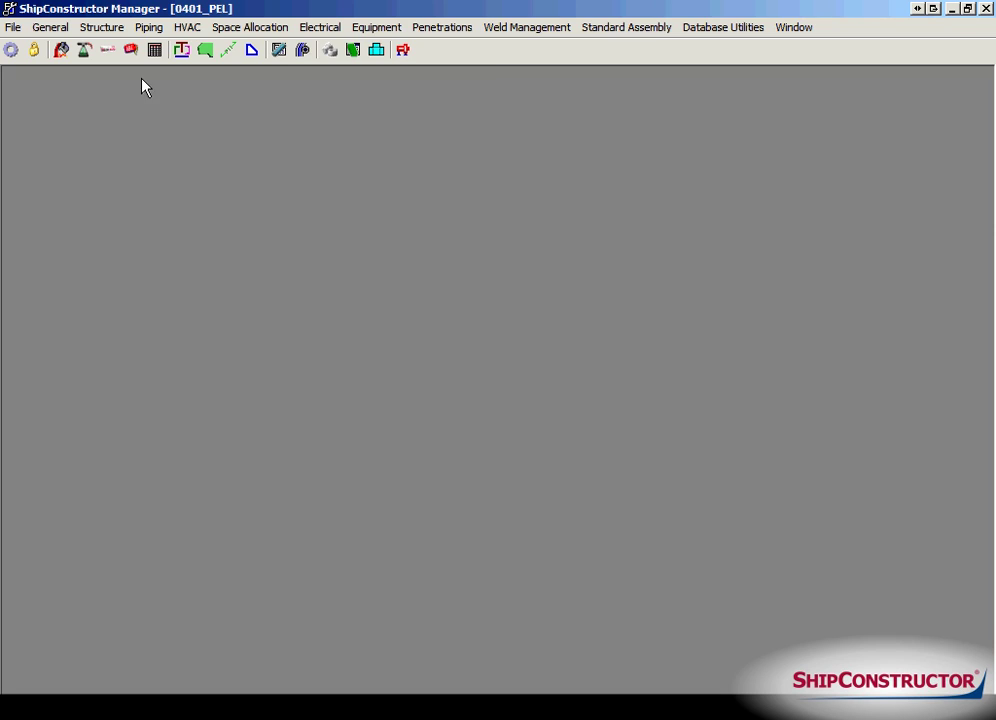
left_click(376, 27)
left_click(405, 63)
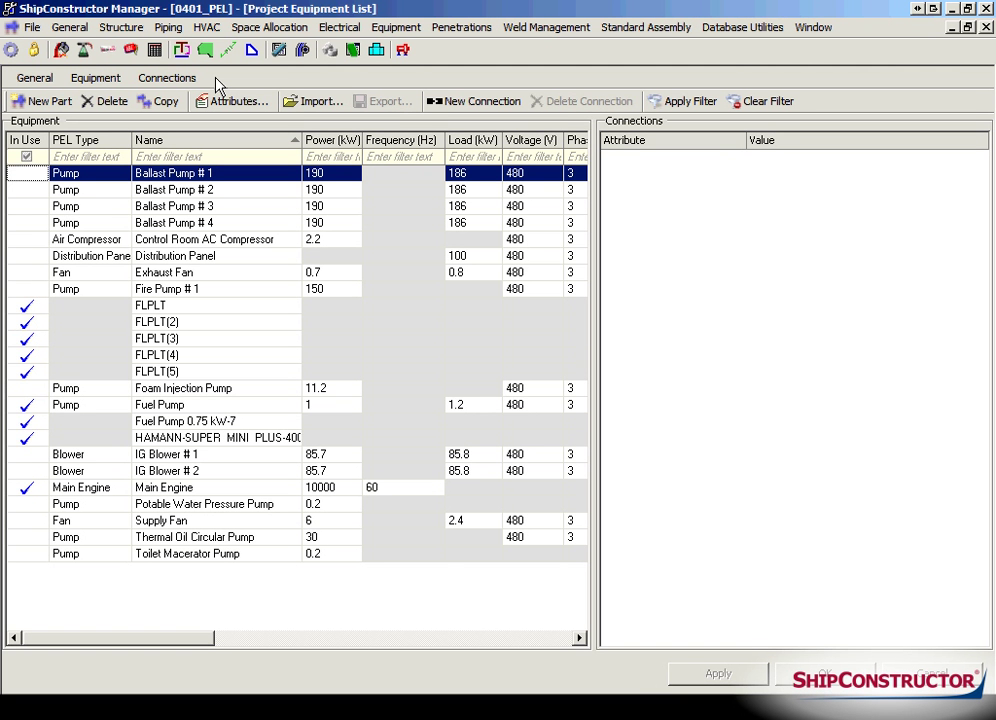